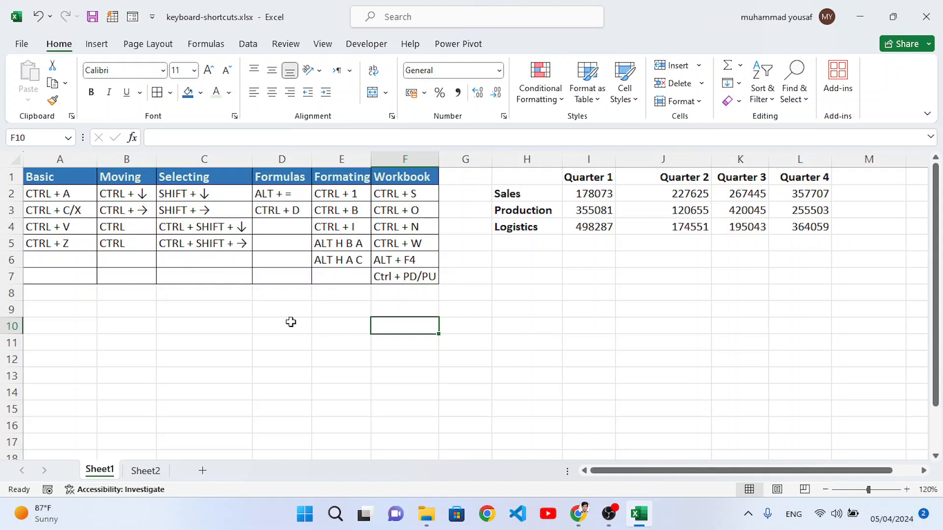
- Enter edit mode in the Production Quarter 1 cell I3 and select its entire content
left_click(63, 175)
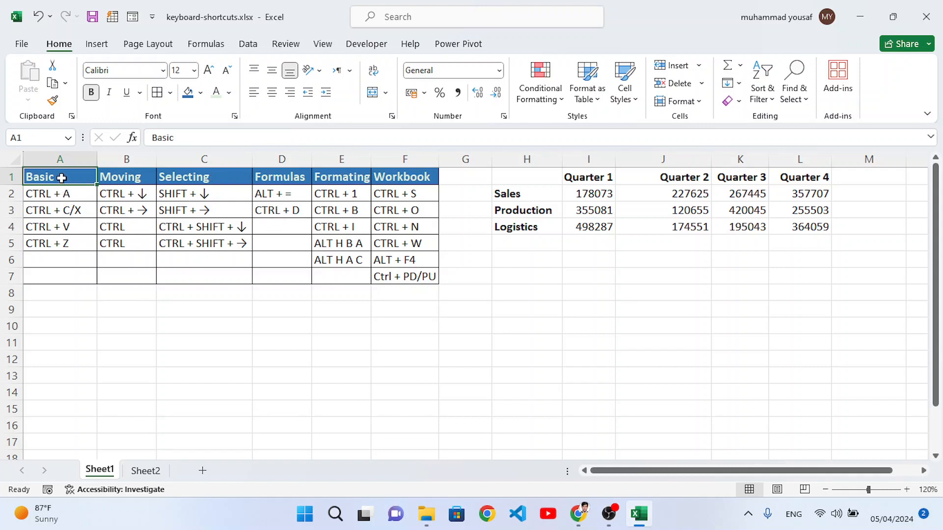
left_click(67, 192)
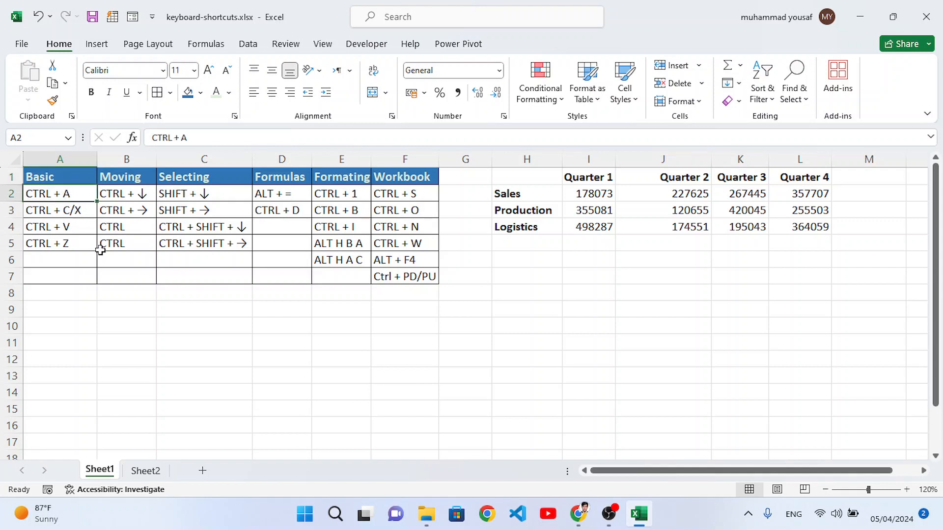
left_click(600, 212)
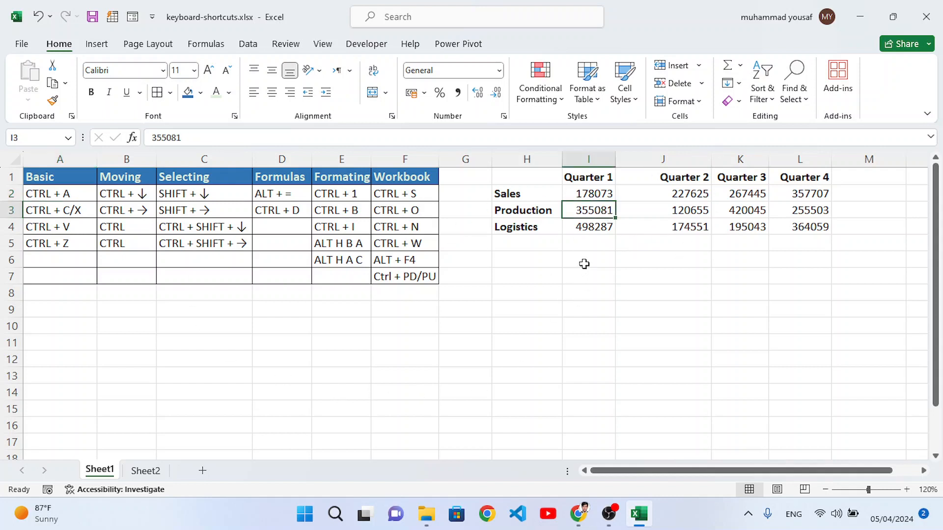
double_click(594, 211)
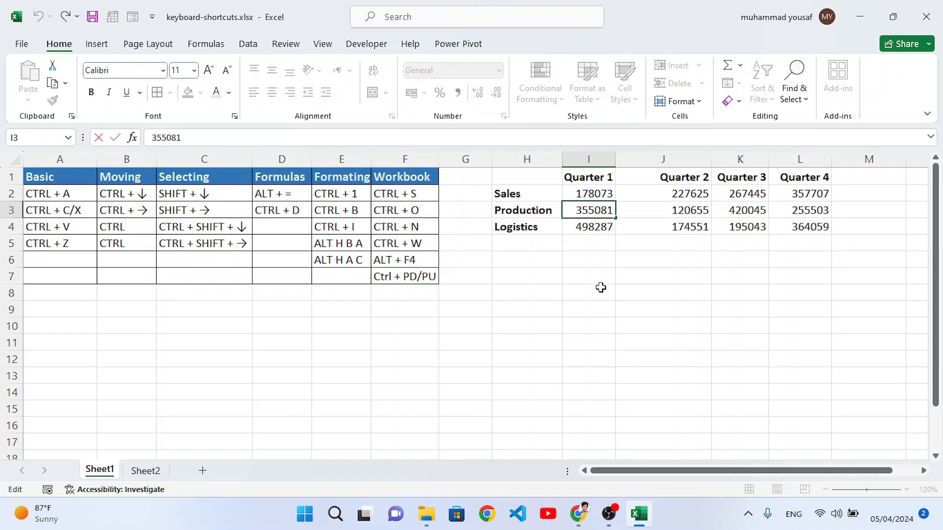
key("ctrl+a")
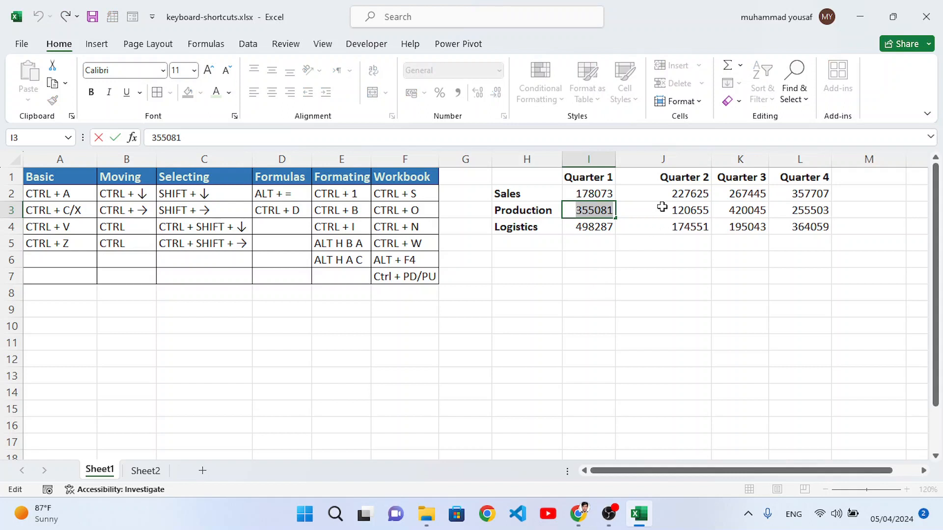
- Select the whole quarterly data table H1:L4 starting from cell J3, and clear the selection
left_click(663, 207)
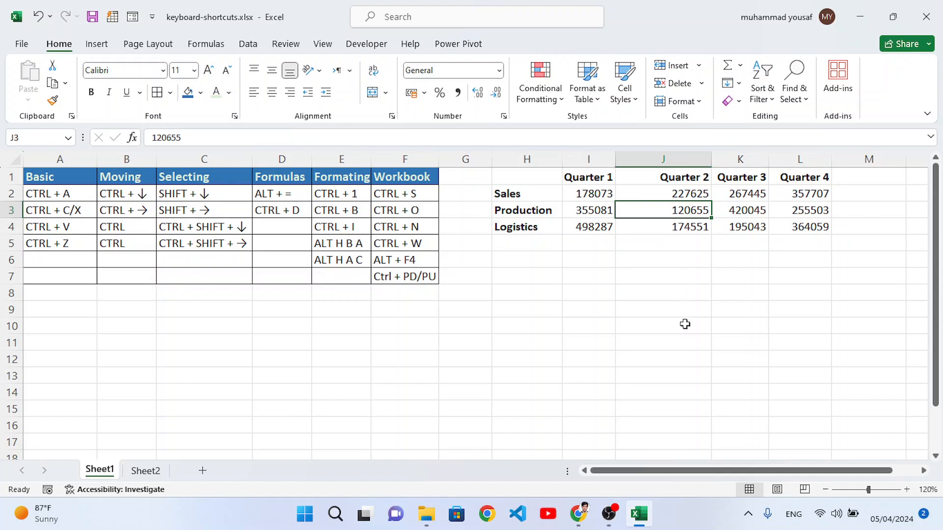
key("ctrl+a")
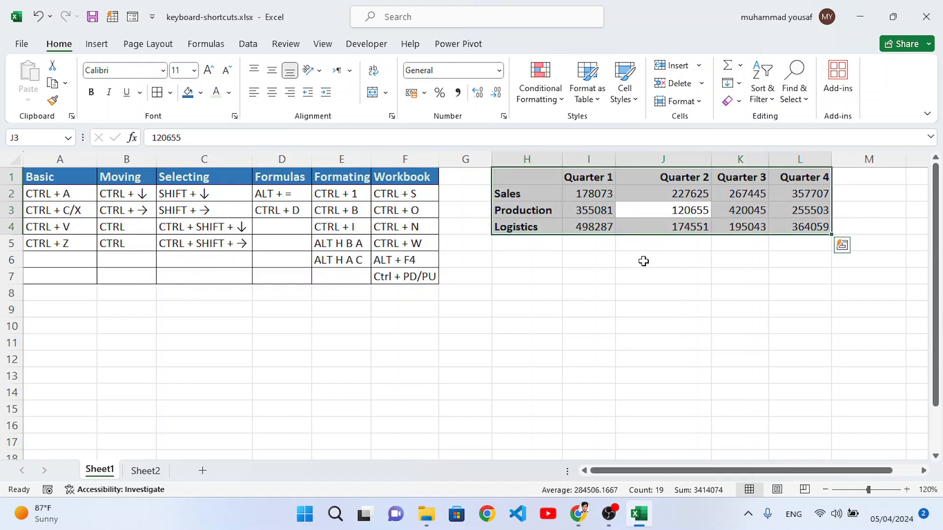
left_click(632, 289)
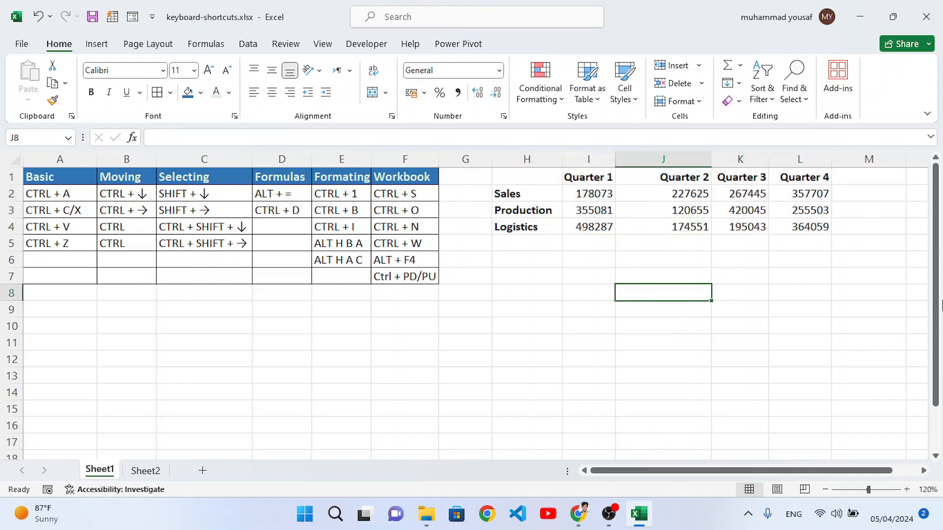
- Select the entire worksheet starting from empty cell I12, and clear the selection
left_click(605, 361)
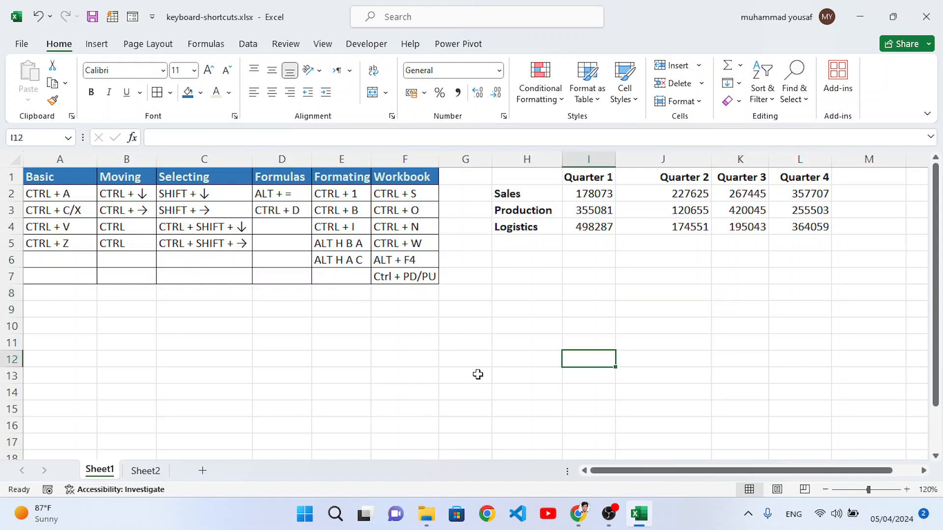
key("ctrl+a")
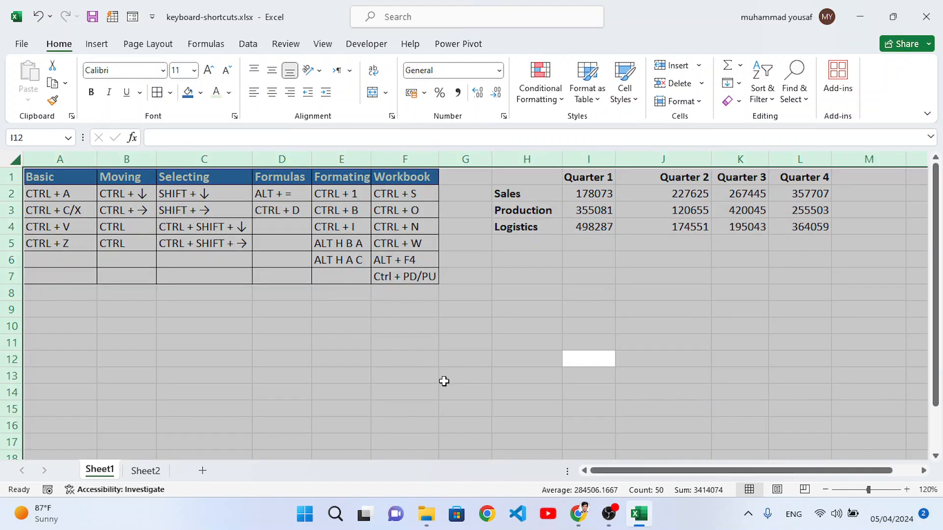
left_click(509, 309)
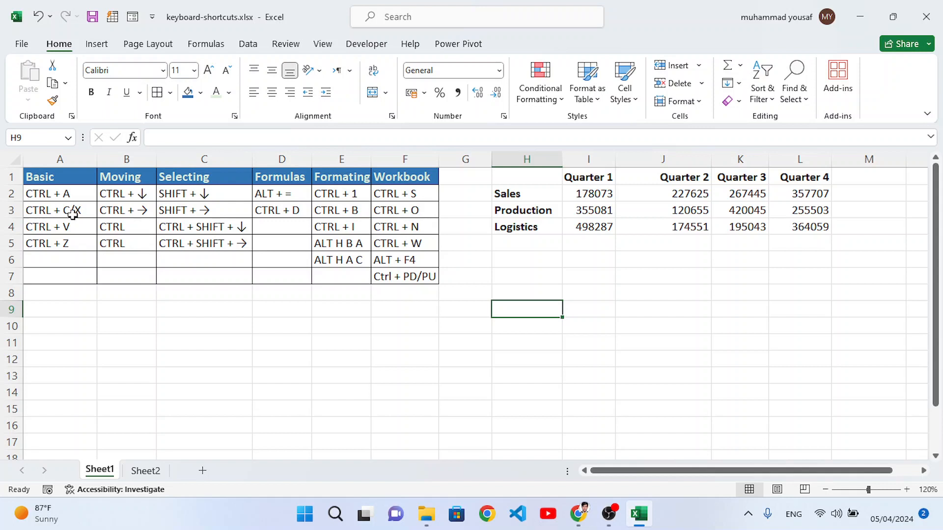
mouse_move(526, 181)
left_mouse_down()
mouse_move(606, 195)
mouse_move(615, 212)
left_mouse_up()
left_click(693, 226)
left_click_drag(506, 226, 788, 228)
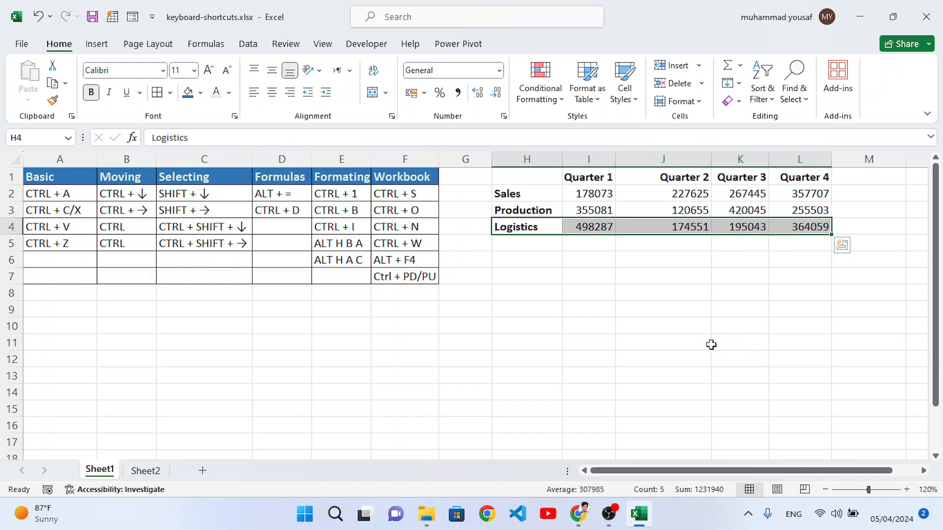
key("ctrl+q")
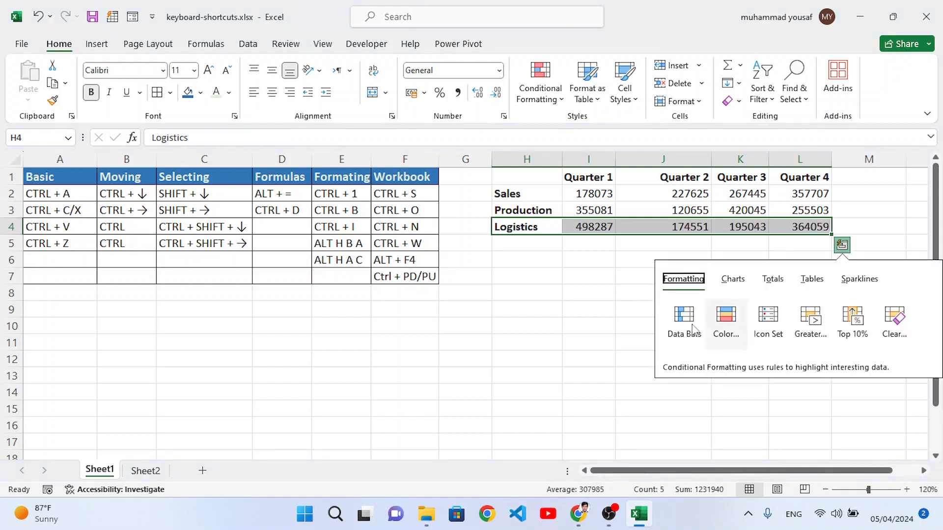
left_click(568, 322)
- Copy the Logistics row H4:L4 and paste it starting at cell B12
left_click_drag(511, 227, 784, 231)
key("ctrl+c")
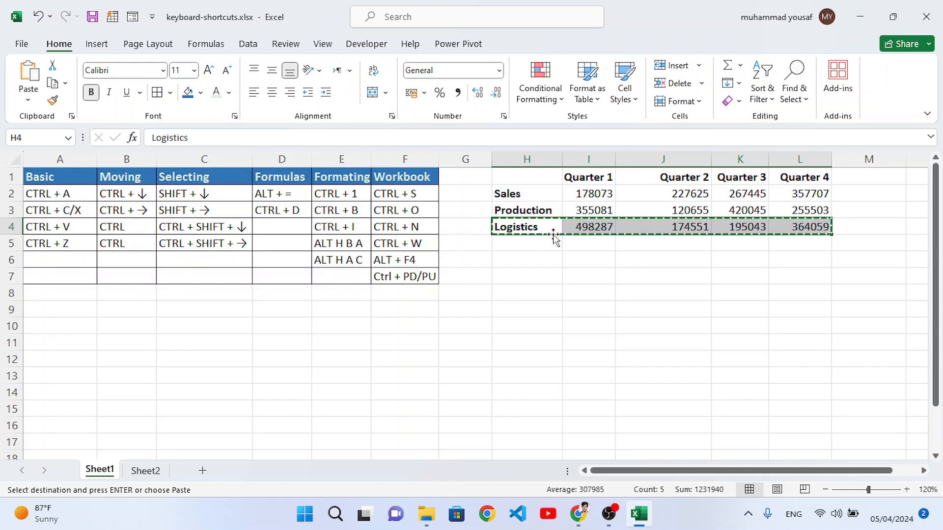
left_click(127, 358)
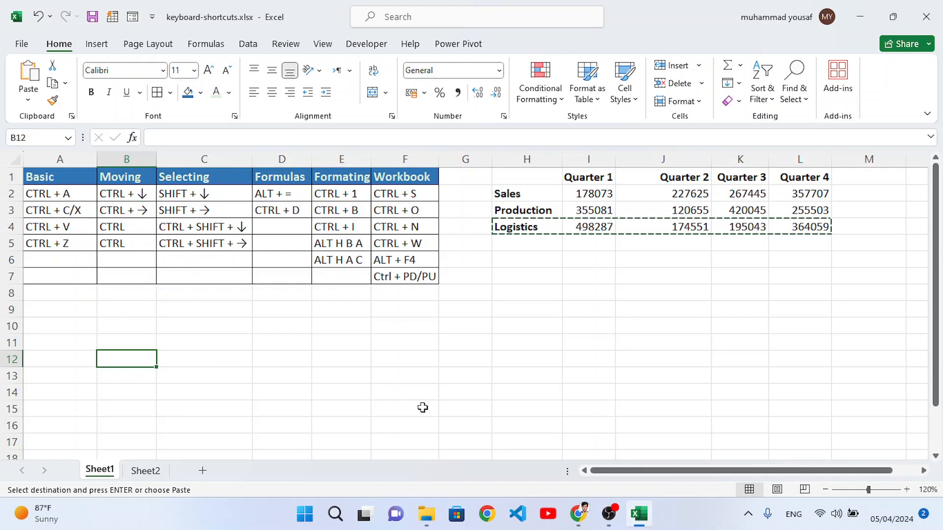
key("ctrl+v")
key("ctrl")
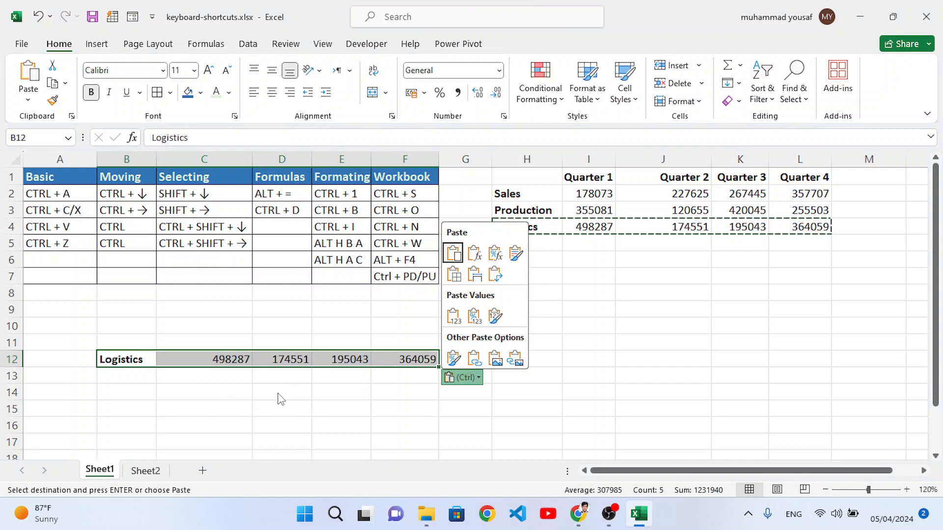
key("Escape")
double_click(587, 361)
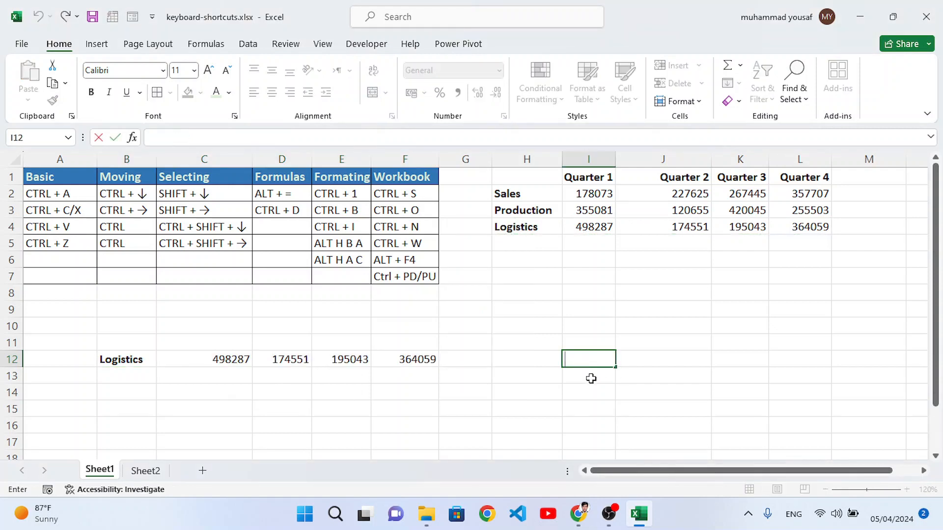
left_click(591, 379)
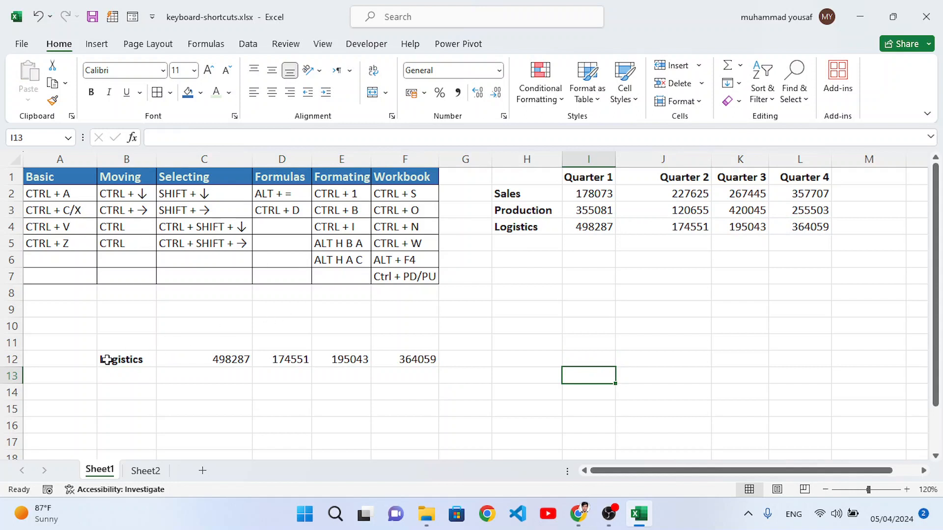
- Move the pasted Logistics row from B12:F12 to start at cell J13
left_click_drag(105, 359, 397, 359)
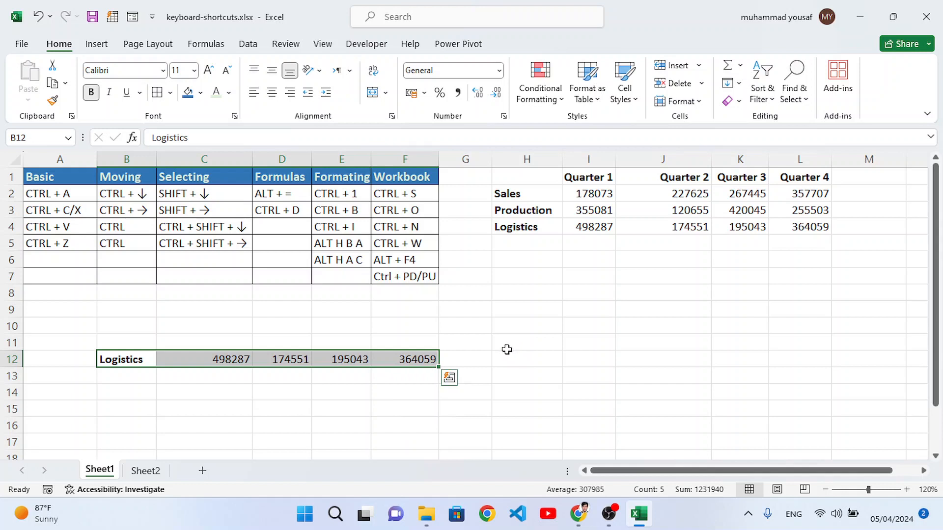
key("ctrl+c")
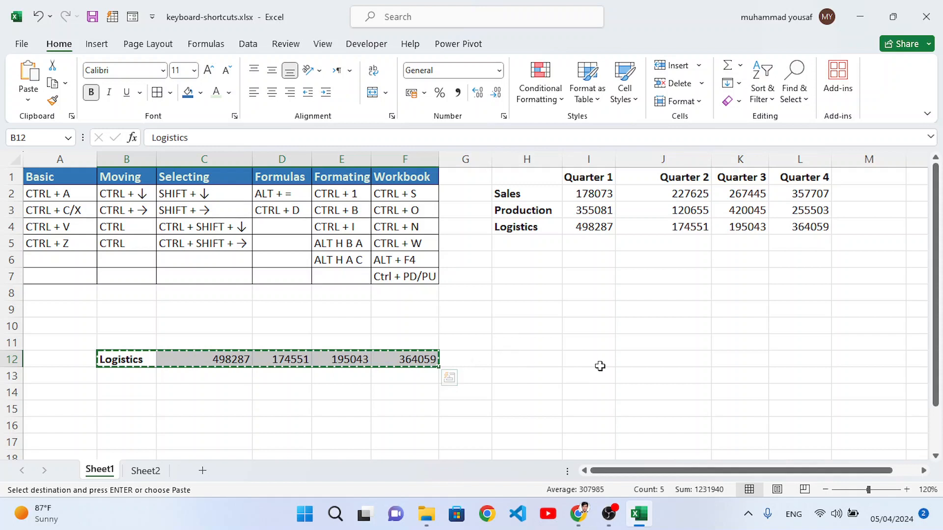
left_click(631, 374)
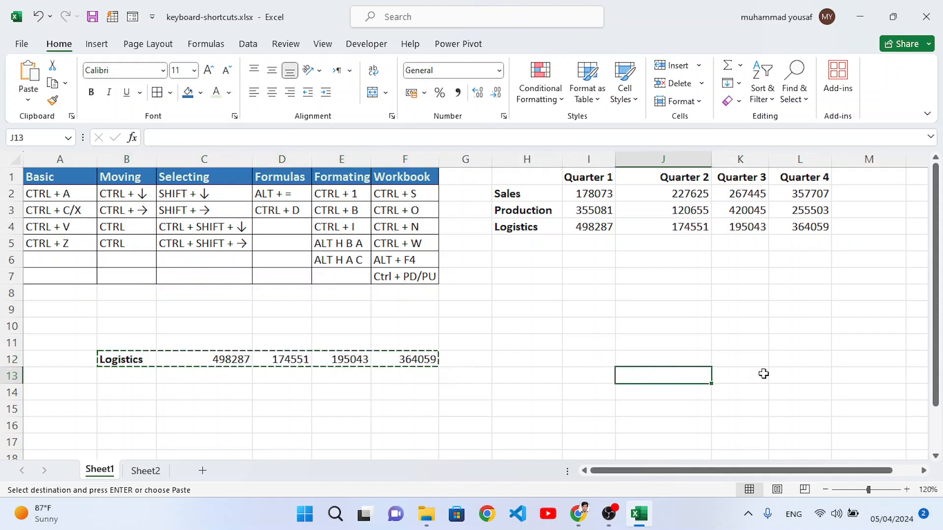
key("Return")
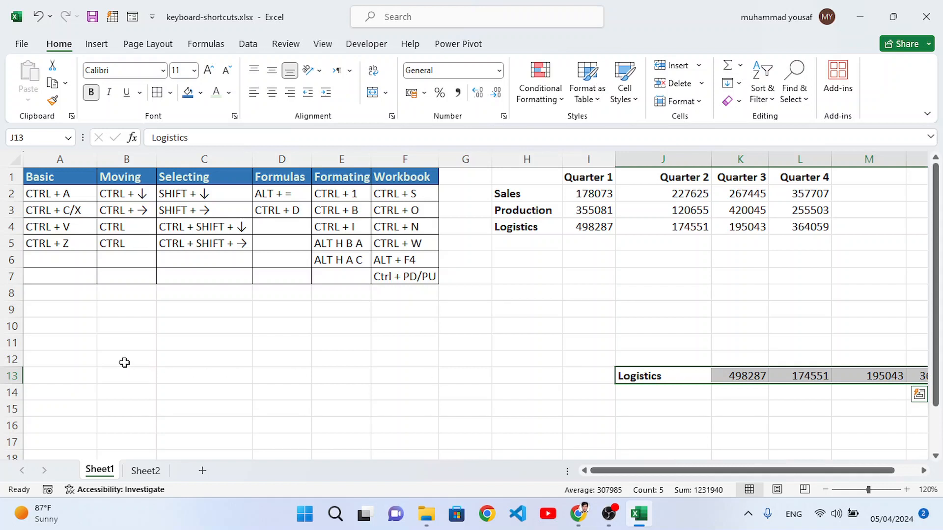
- Compare the emptied range B12:F12 with the original Logistics row, and delete the moved copy starting at J13
left_click_drag(126, 363, 403, 360)
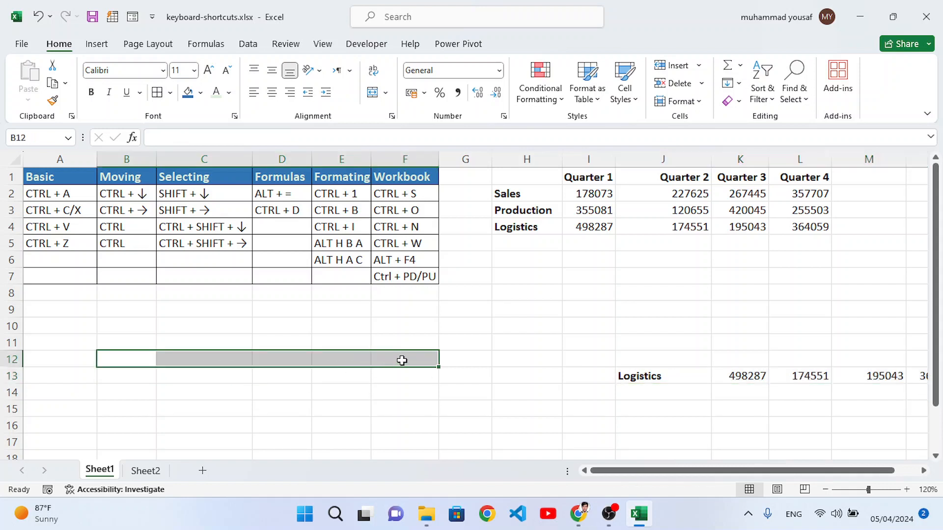
left_click_drag(509, 228, 806, 226)
left_click(126, 361)
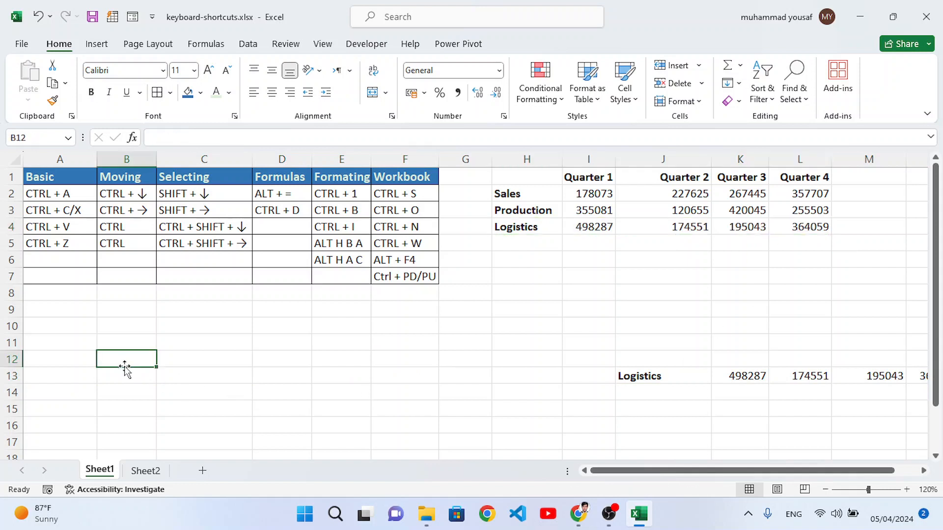
left_click_drag(649, 376, 927, 375)
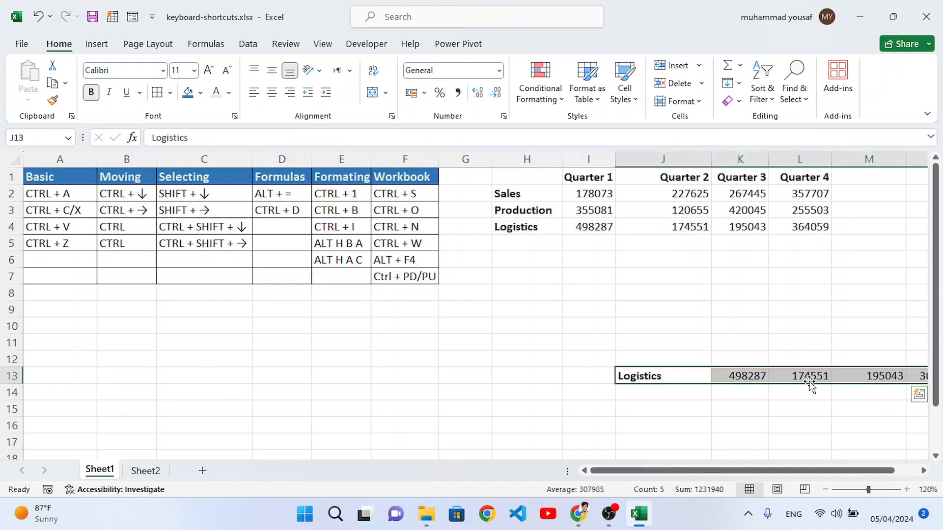
left_click(516, 398)
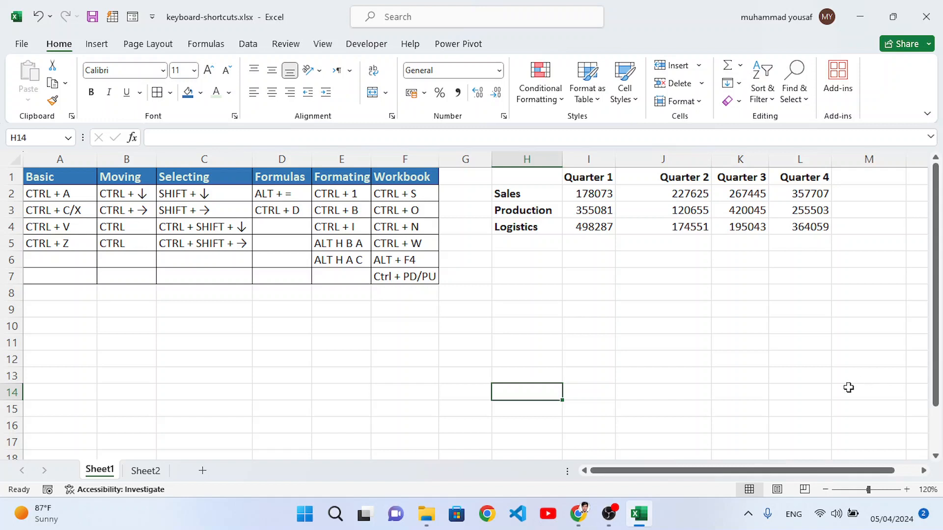
- Undo the deletion of the Logistics row at J13 and dismiss any Quick Analysis options
key("ctrl+y")
key("ctrl+q")
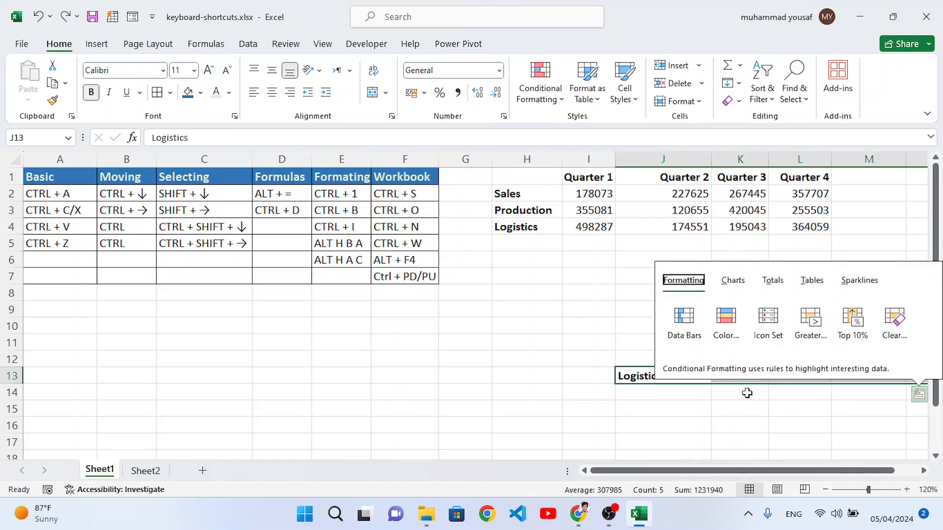
left_click(662, 410)
- Delete the contents of the moved Logistics row starting at J13
left_click_drag(634, 378, 919, 373)
key("Delete")
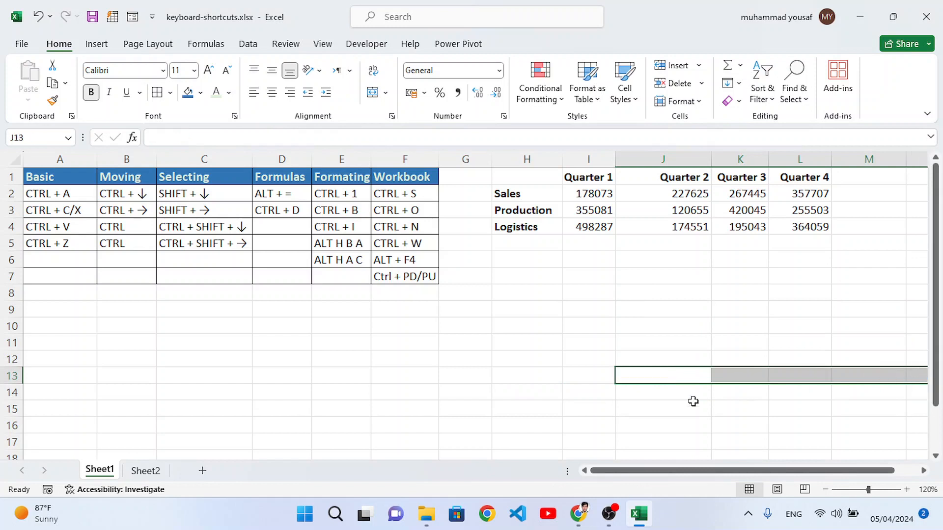
left_click(524, 394)
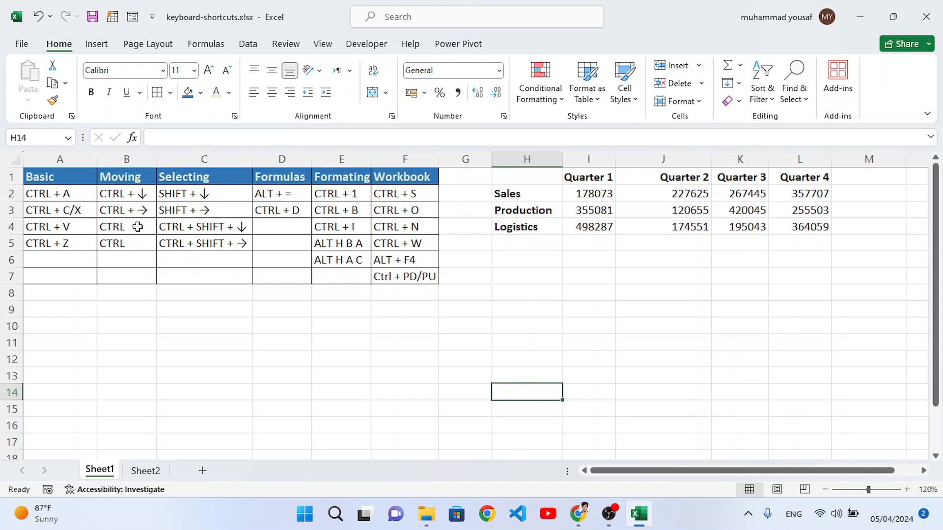
- Jump from the Quarter 1 header in I1 to the last filled cell of its column
left_click(521, 181)
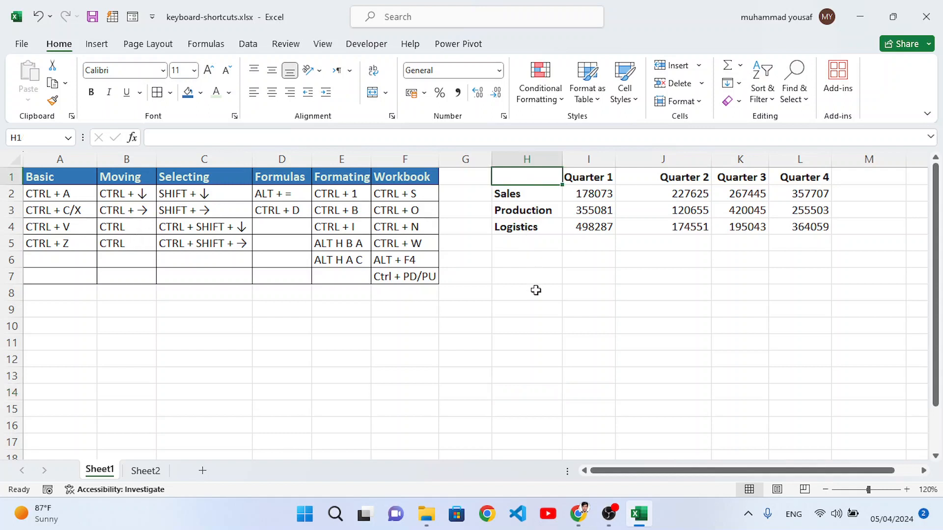
left_click(584, 180)
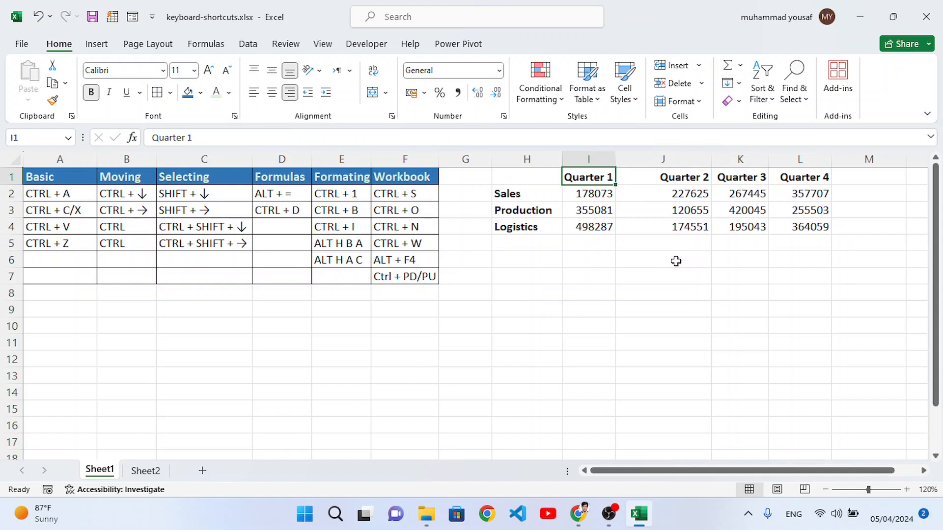
key("ctrl+Down")
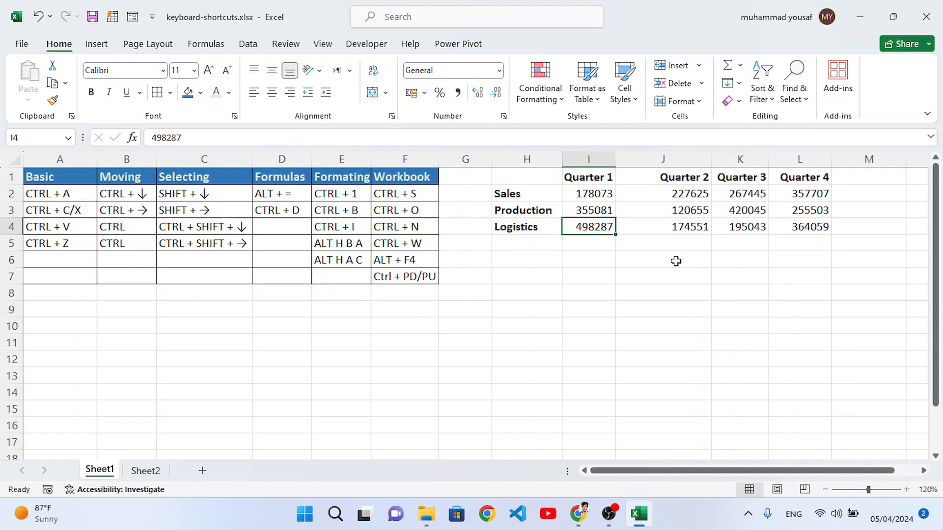
- Jump from empty cell G3 to the last worksheet row of column G and back to G1
left_click(464, 204)
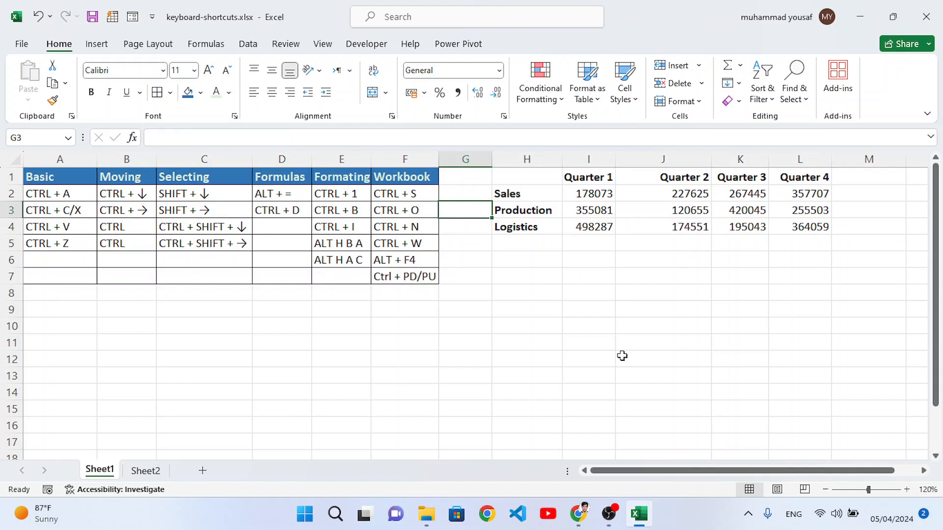
key("ctrl+Down")
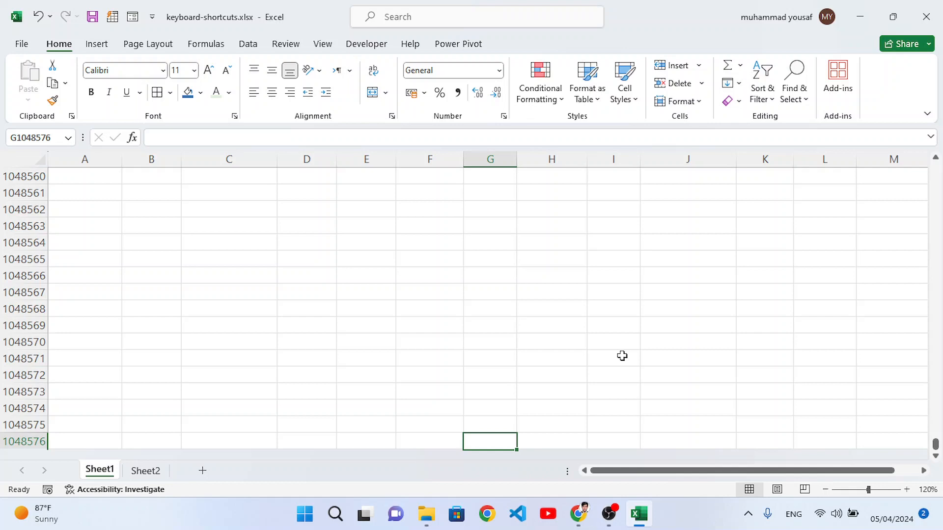
key("ctrl+Up")
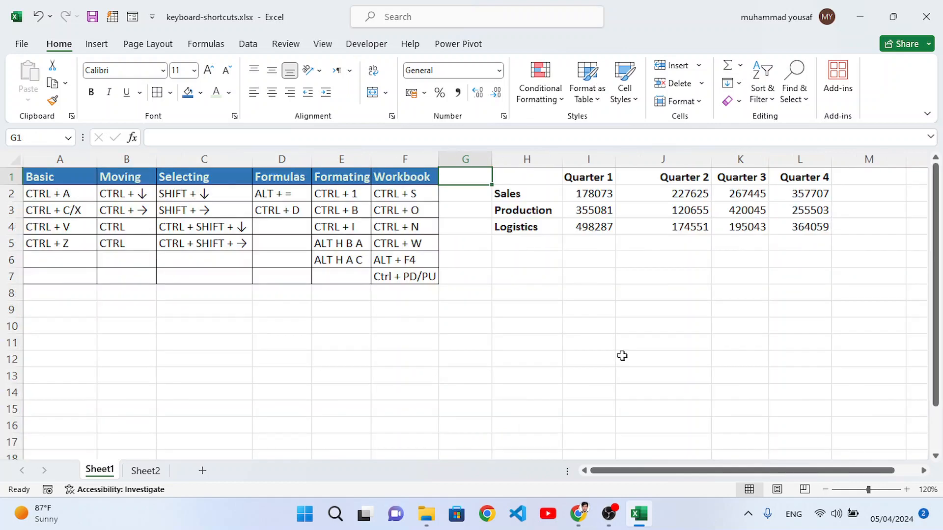
- Jump along the edges of the quarterly data from I4 to I1, L1, L4 and H4
left_click(597, 224)
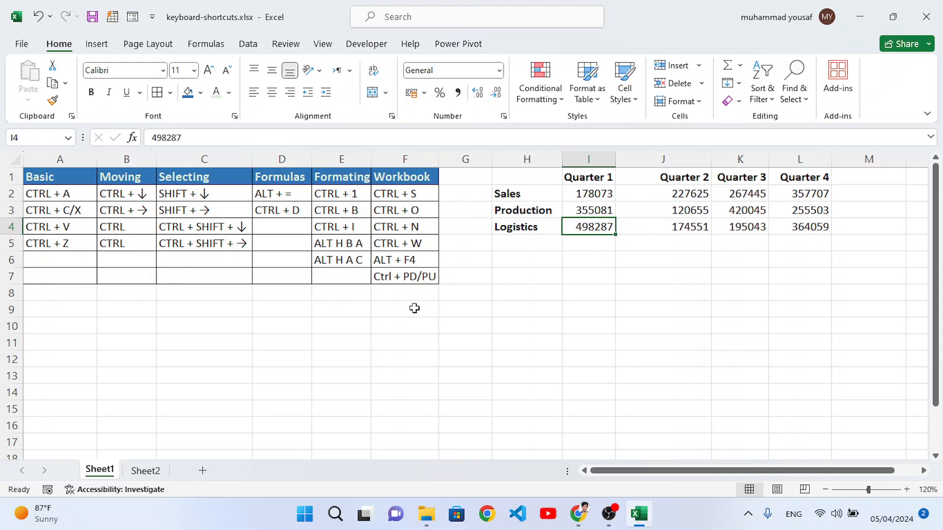
key("ctrl+Up")
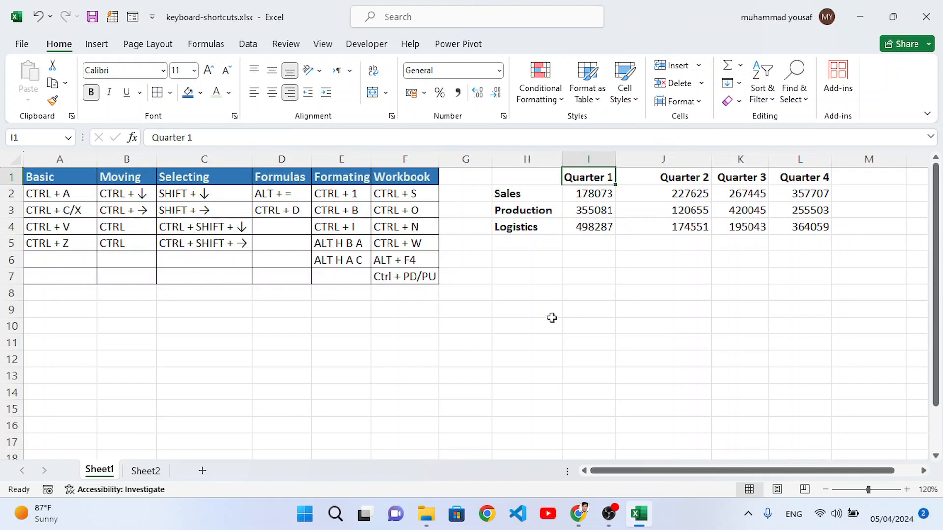
key("ctrl+Right")
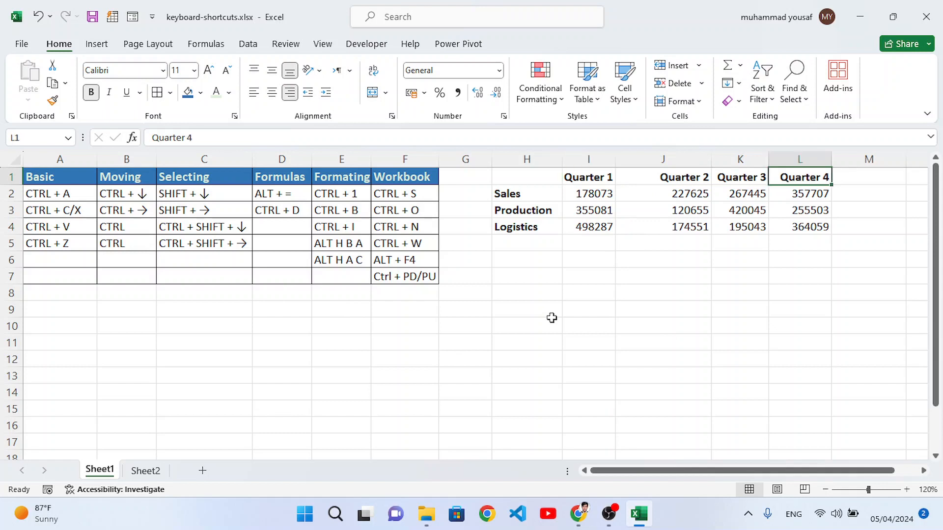
key("ctrl+Down")
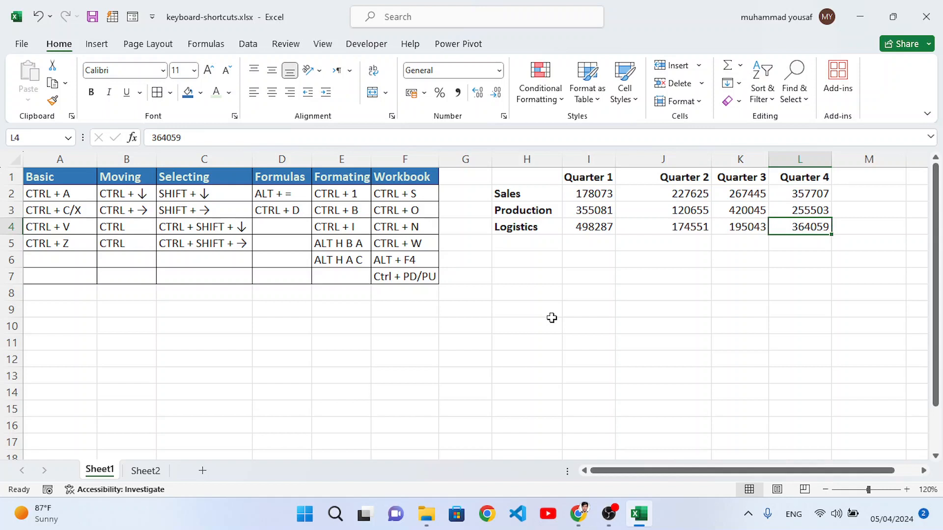
key("ctrl+Left")
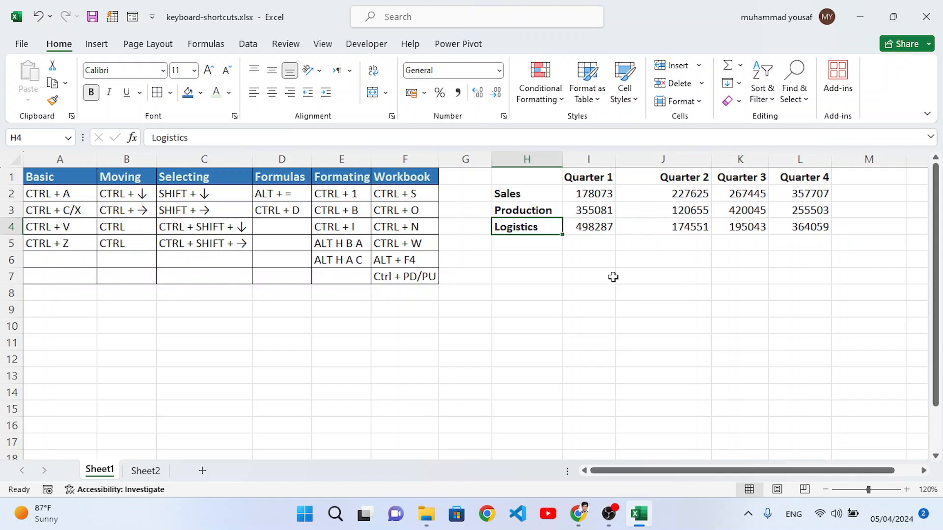
- Extend the selection cell by cell from H1 down to row 4 and across the quarter columns, and return to H1
left_click(197, 180)
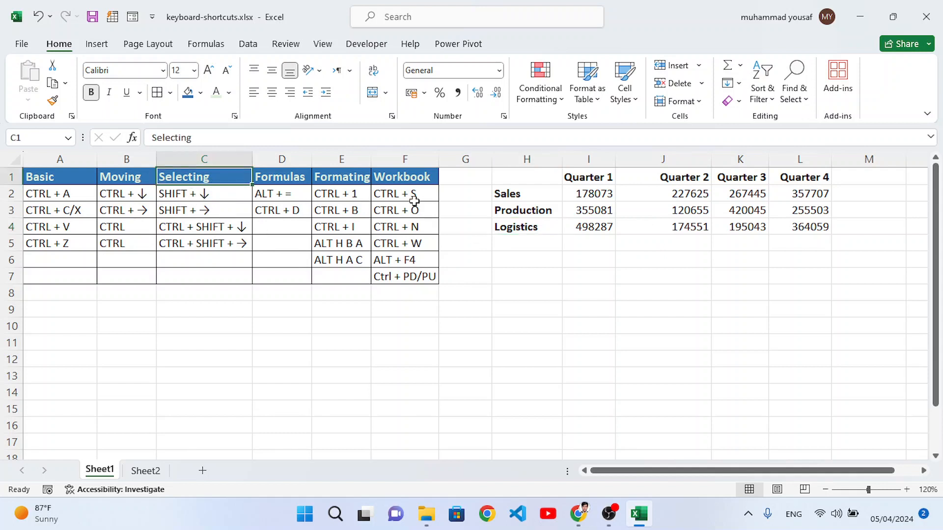
left_click(531, 184)
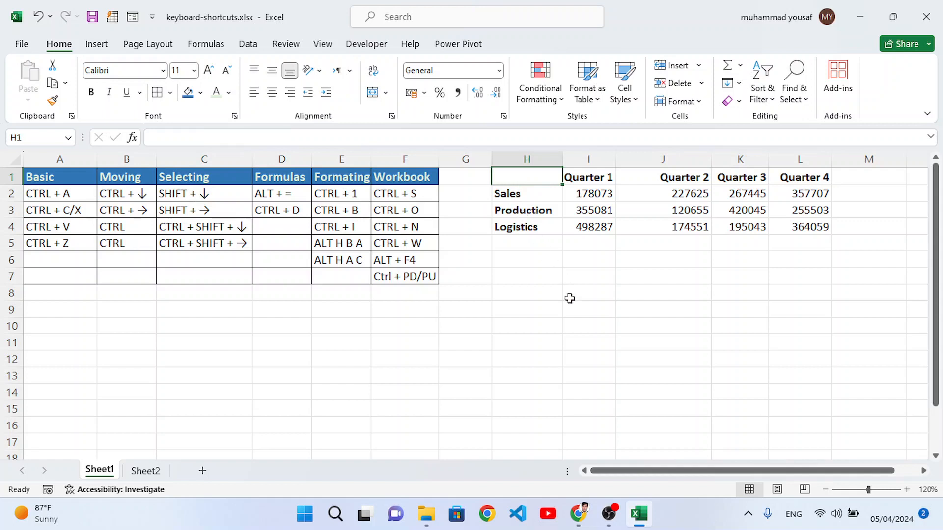
key("shift+Down")
key("shift+Down")
key("shift+Down")
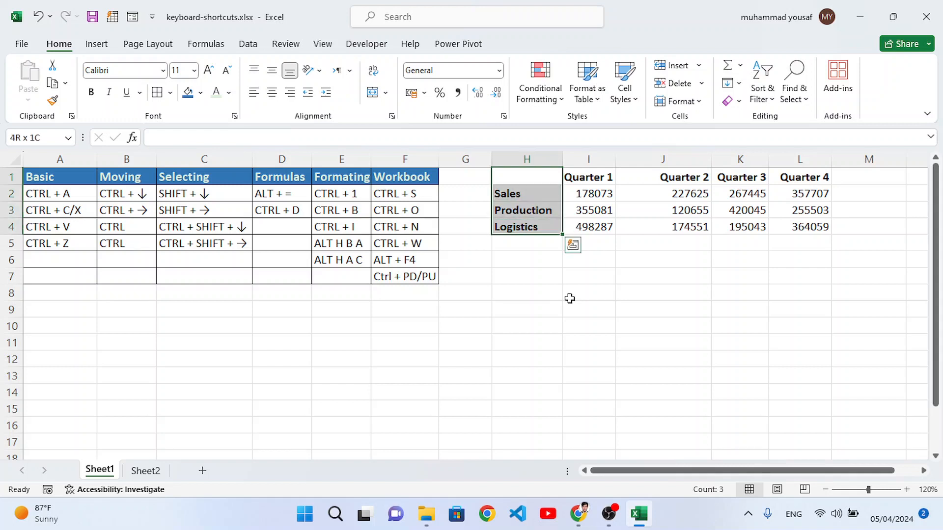
key("shift+Right")
key("shift+Right")
key("shift+Right")
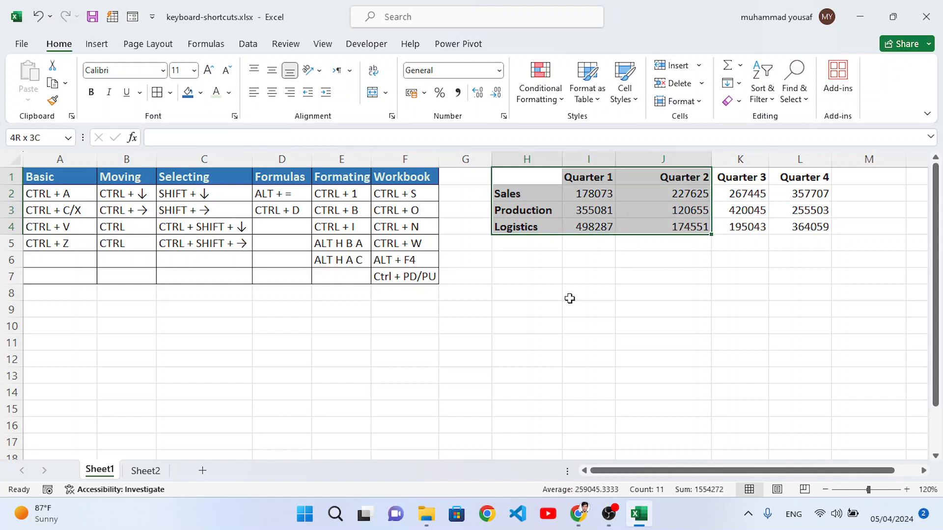
key("Up")
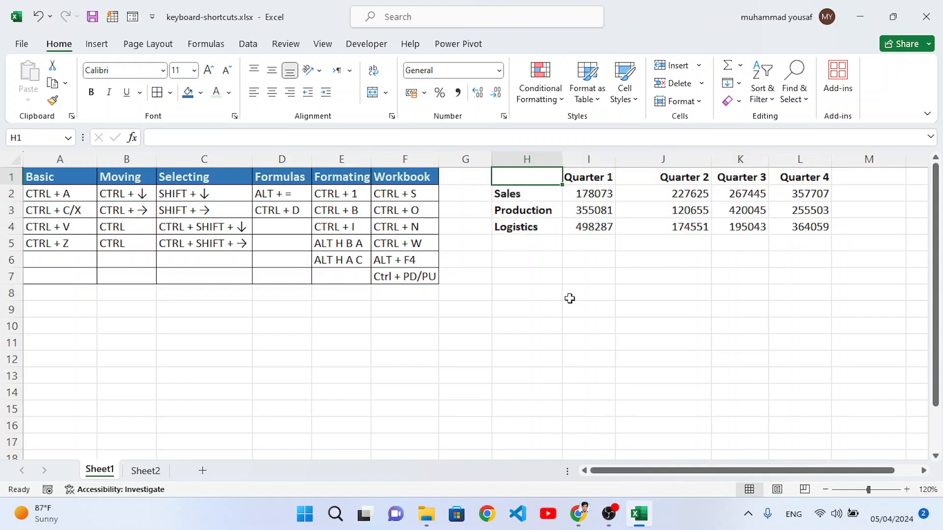
- Extend the selection cell by cell rightward from H1 and from H2 back to F1, ending on cell I3
key("shift+Right")
key("shift+Right")
key("shift+Right")
key("shift+Right")
key("Down")
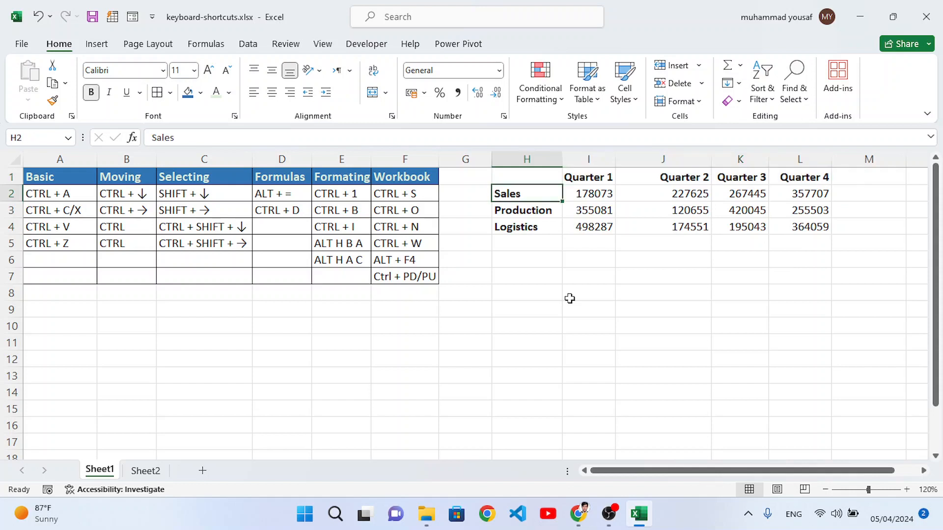
key("shift+Down")
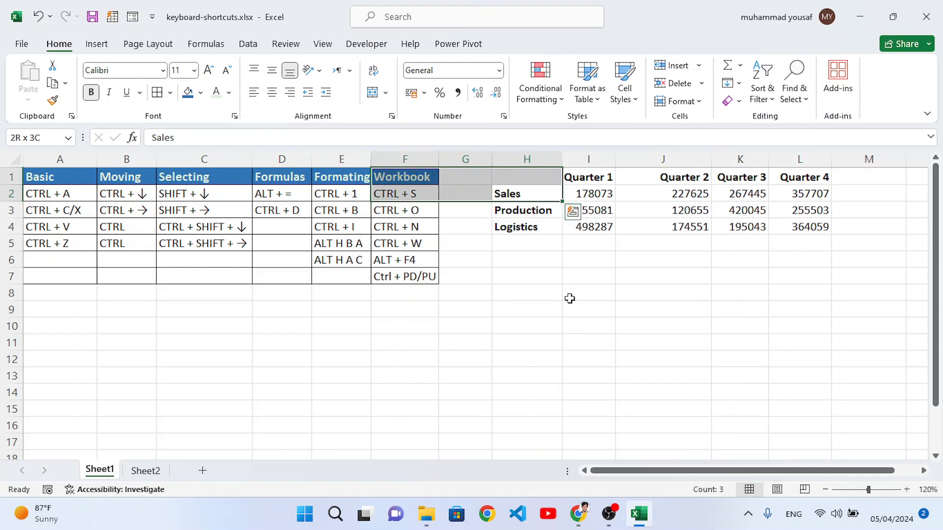
key("Down")
key("Right")
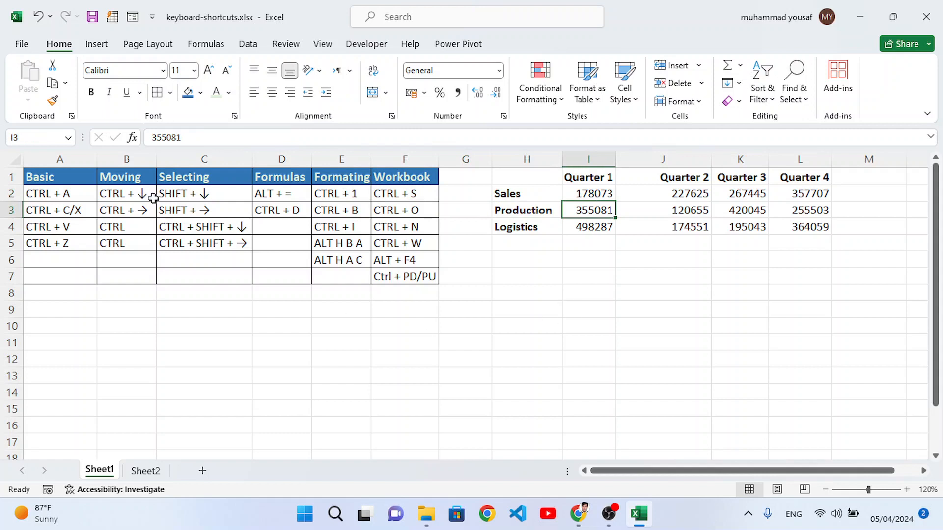
- Select the Quarter 1 column to its last filled cell, first from I2 and again from the header in I1
left_click(203, 229)
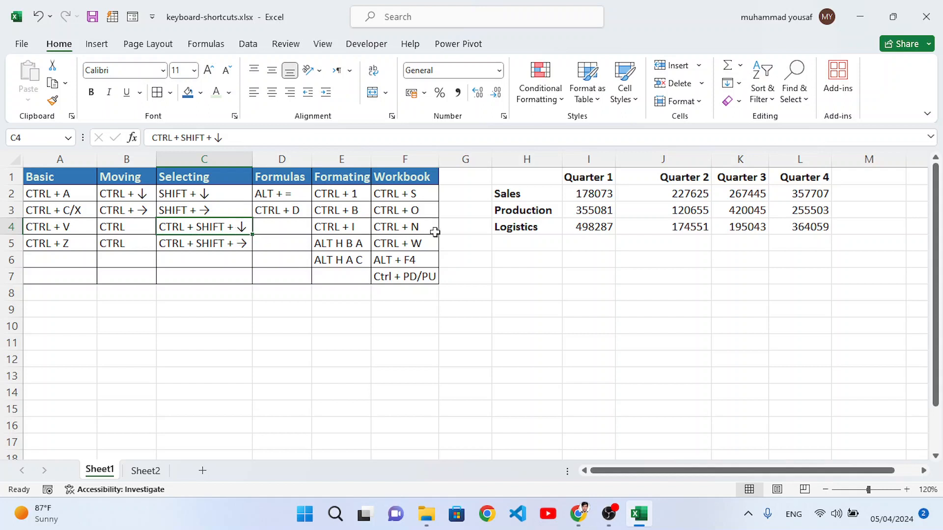
left_click(594, 193)
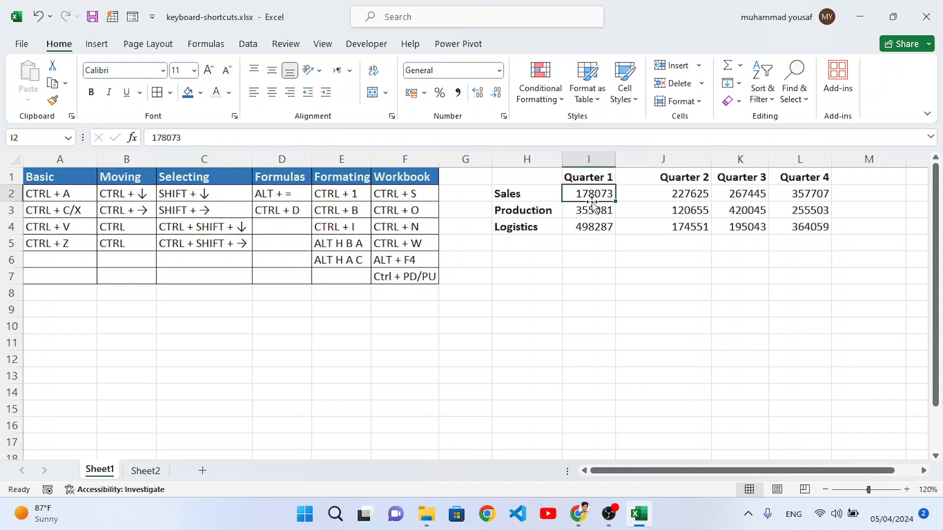
left_click_drag(584, 177, 593, 213)
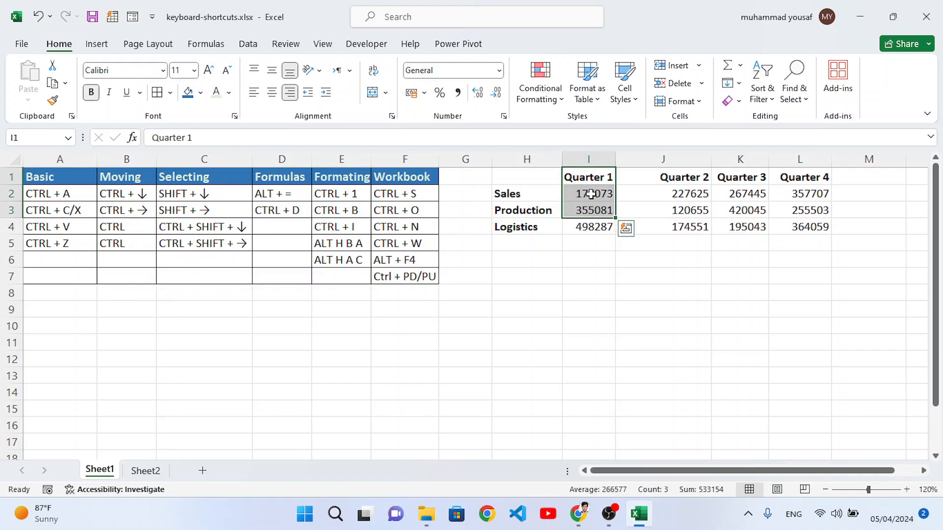
left_click(590, 196)
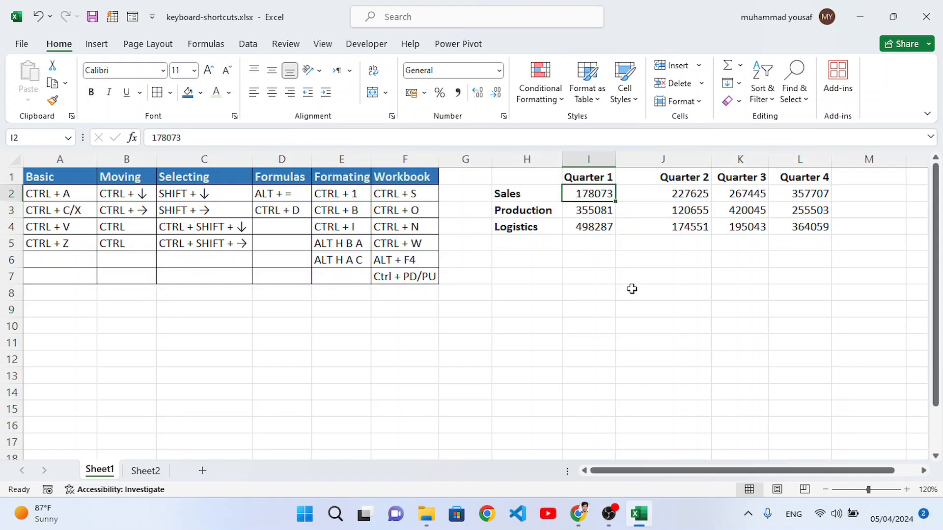
key("ctrl+shift+Down")
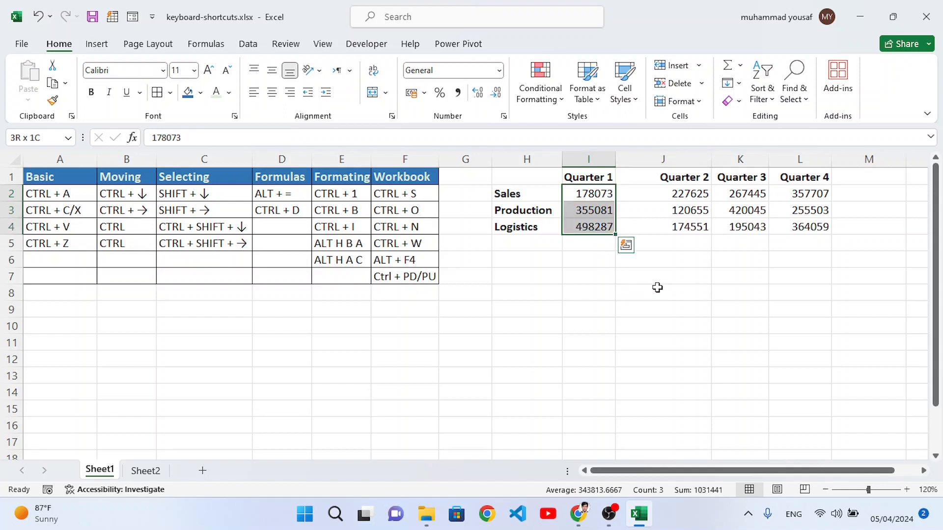
left_click(597, 183)
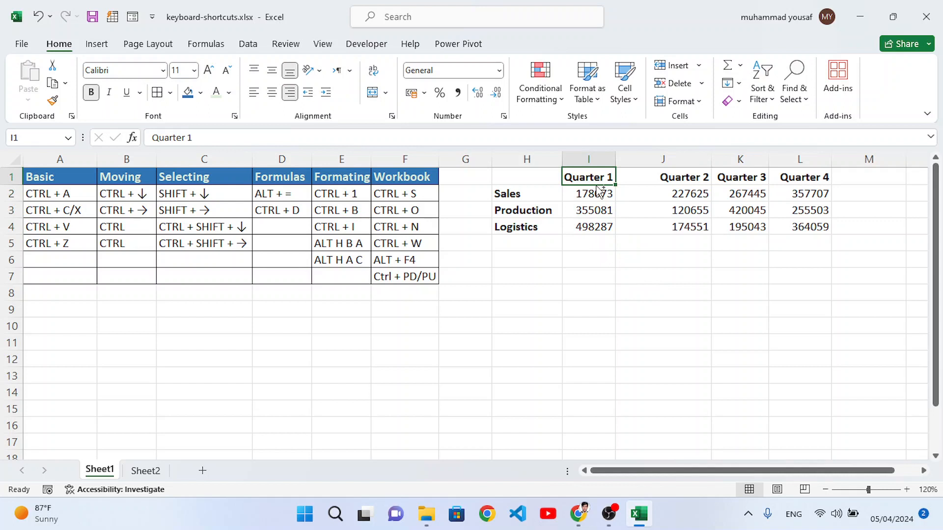
key("ctrl+shift+Down")
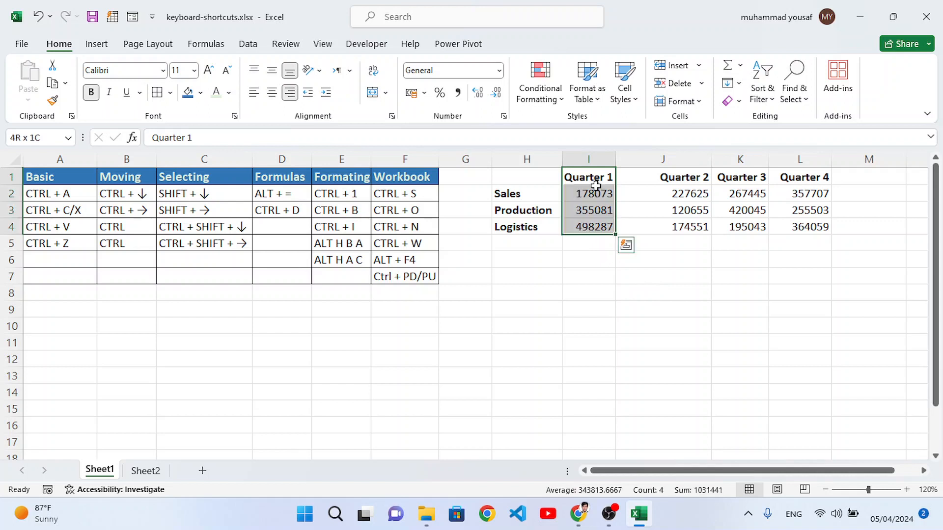
- Select the Production row from H3 to its last filled cell in column L
left_click(525, 213)
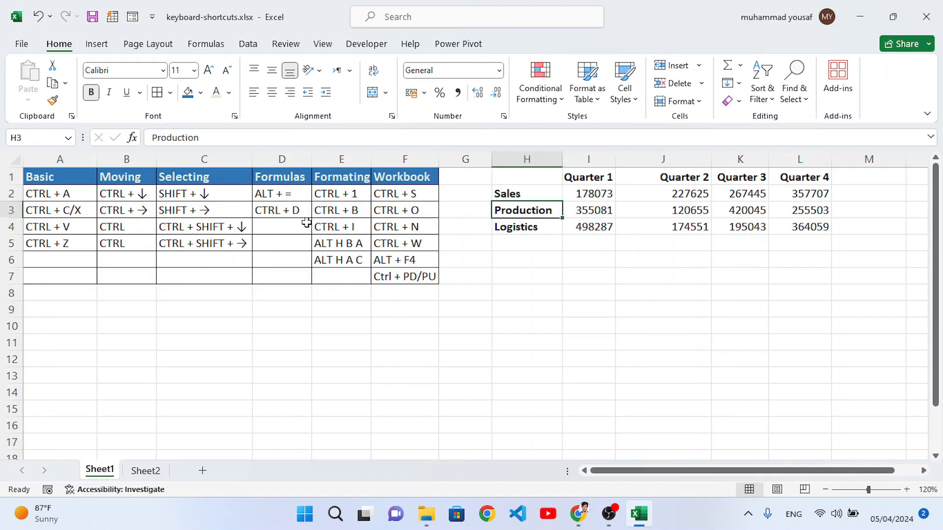
left_click(193, 245)
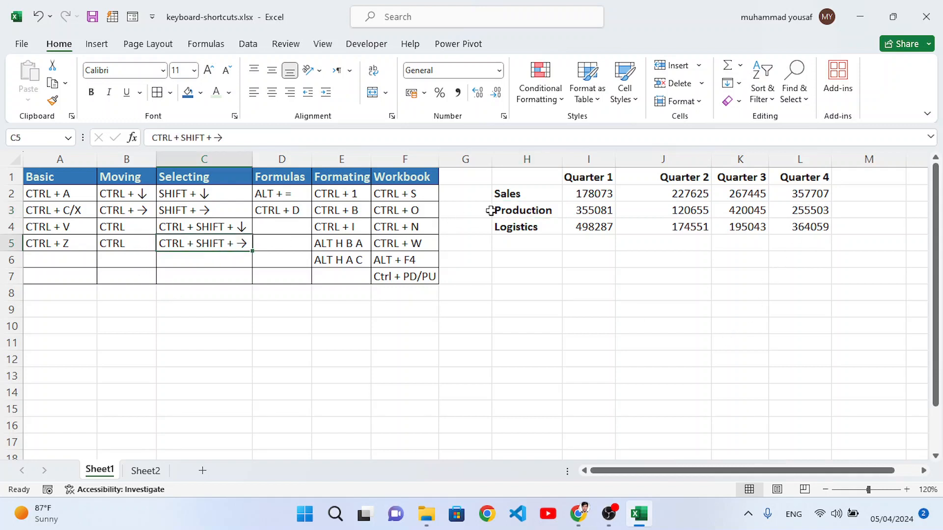
left_click(526, 210)
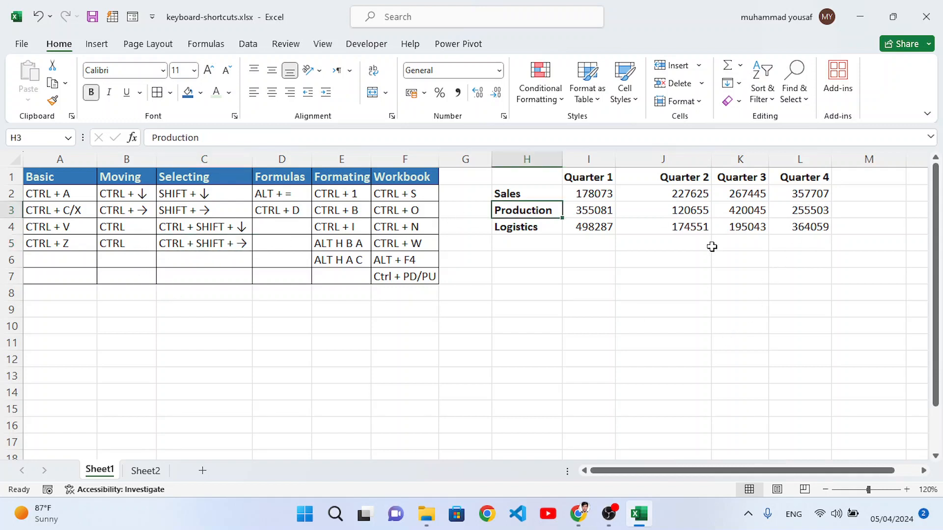
key("ctrl+shift+Right")
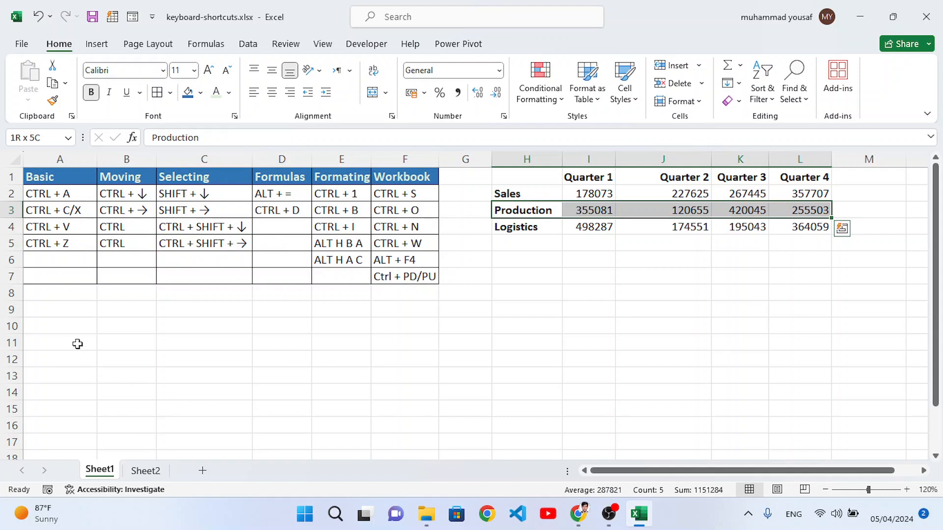
left_click(54, 344)
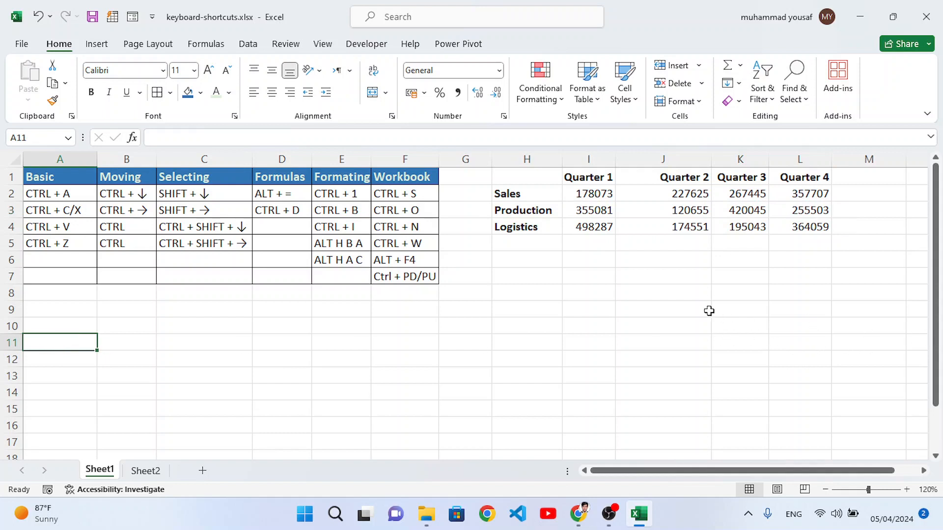
key("shift+space")
key("Left")
- Highlight the Quarter 4 figures in L2:L4 and the Sales figures in I2:L2
left_click_drag(813, 194, 810, 227)
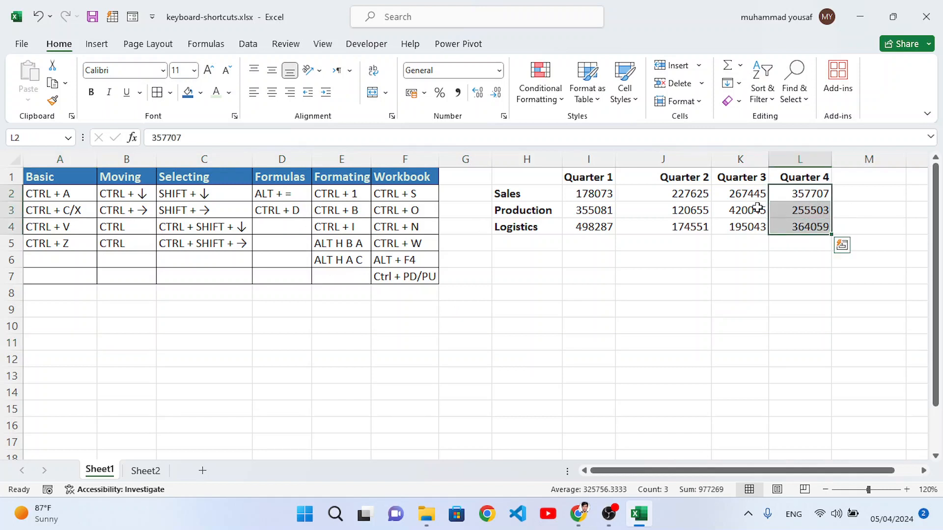
left_click(758, 208)
left_click_drag(592, 194, 803, 203)
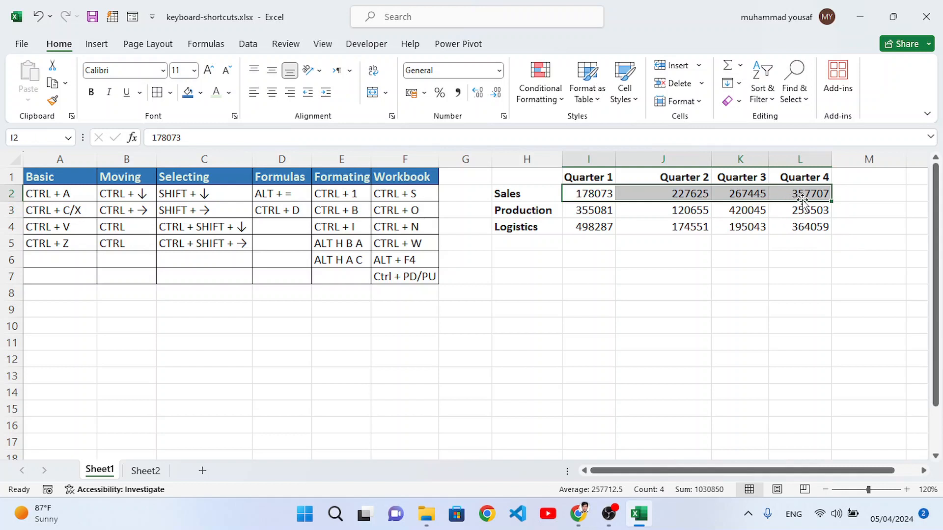
- Total the Sales row in M2 with the AutoSum formula =SUM(I2:L2)
left_click(854, 193)
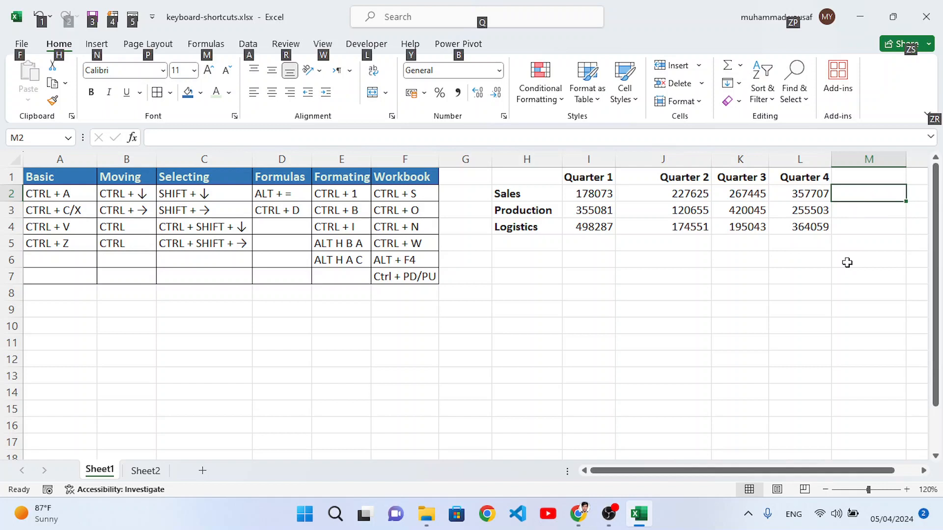
key("alt+equal")
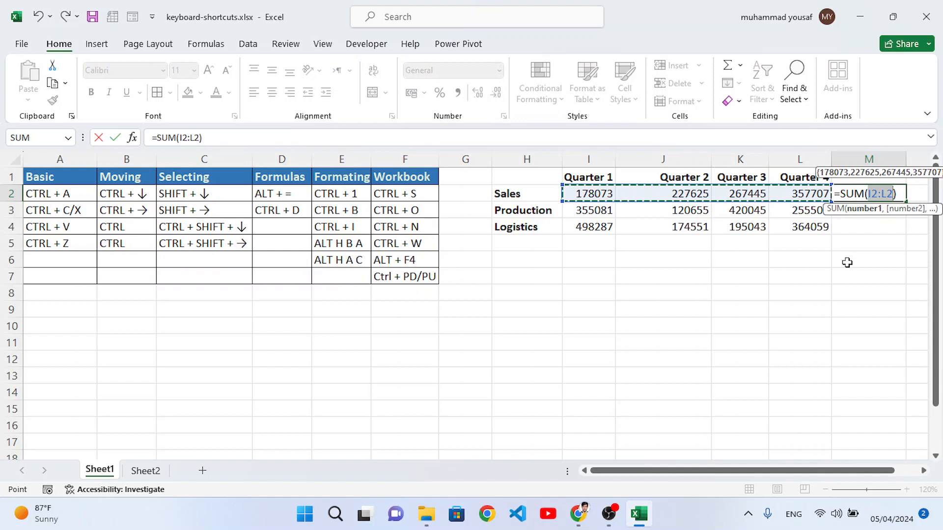
key("Return")
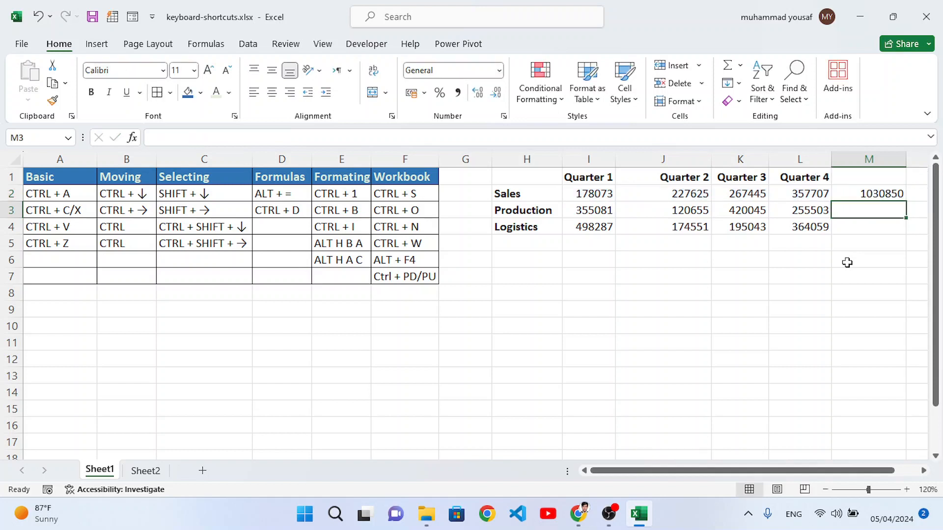
- Fill the Sales total formula from M2 down through M4 for Production and Logistics
left_click(862, 195)
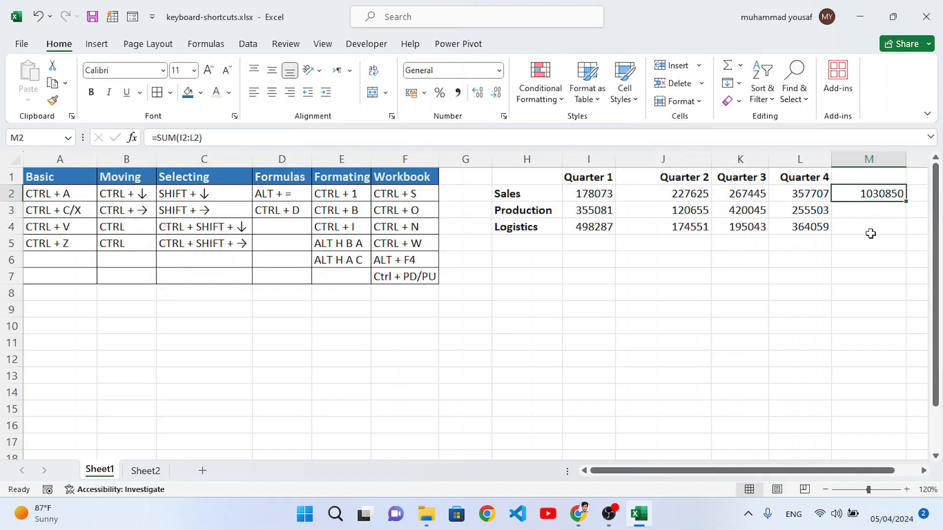
left_click_drag(866, 195, 865, 228)
left_click(864, 195)
key("shift+Down")
key("shift+Down")
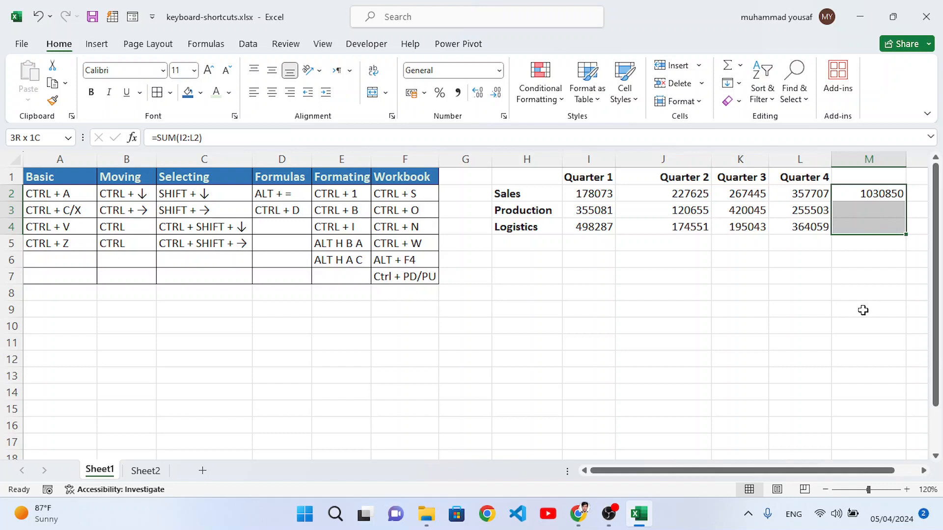
key("ctrl+d")
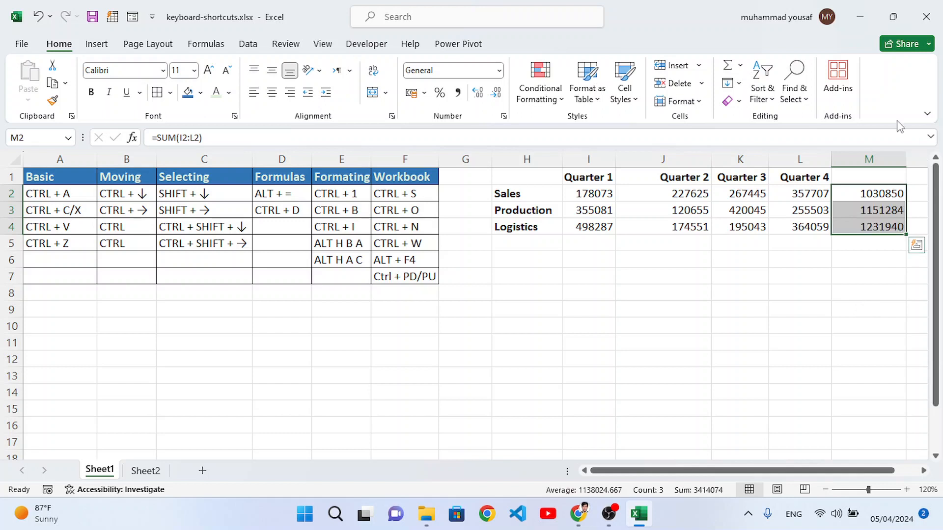
- Check the SUM formulas behind the Sales, Production and Logistics totals in M2:M4
left_click(877, 205)
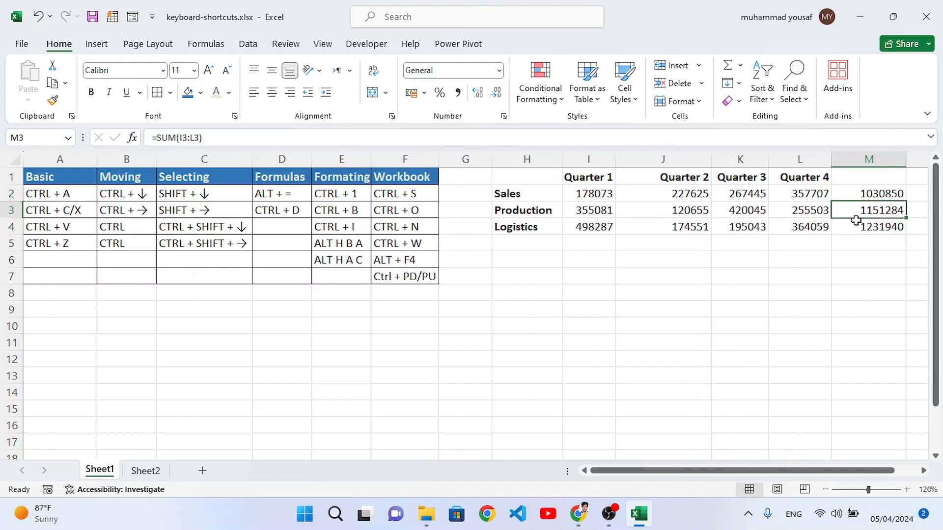
left_click(869, 195)
left_click(866, 211)
left_click(869, 227)
left_click(865, 212)
left_click(865, 197)
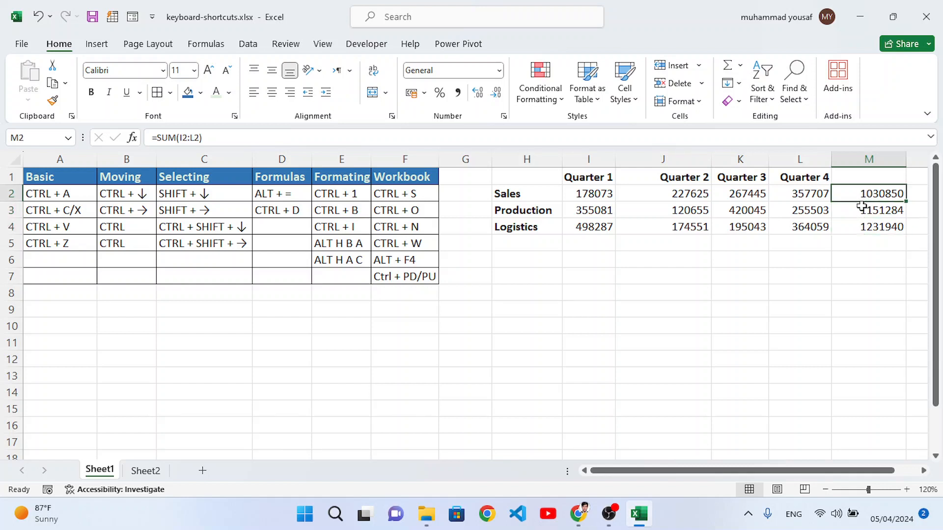
- Review the Production and Logistics total formulas in M3 and M4, and highlight the totals in M2:M4
left_click(863, 209)
left_click(867, 227)
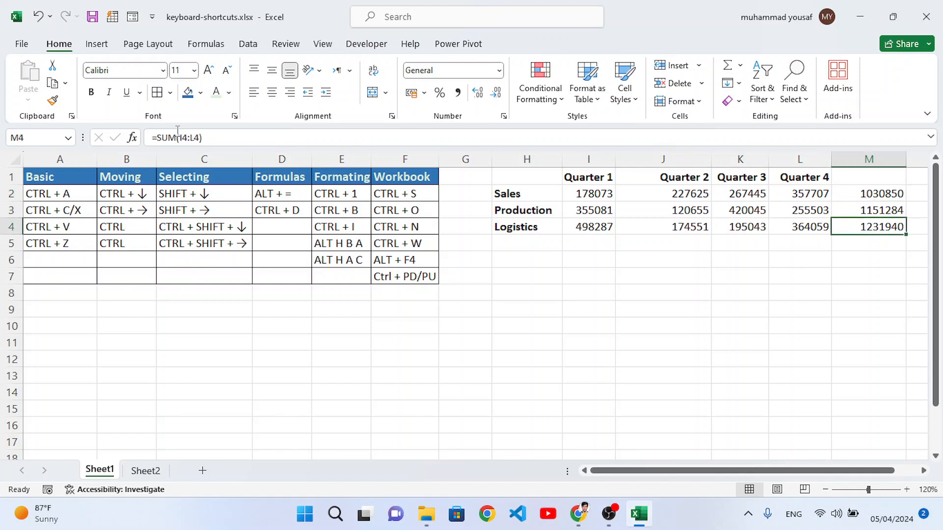
left_click_drag(874, 193, 870, 224)
left_click(867, 199)
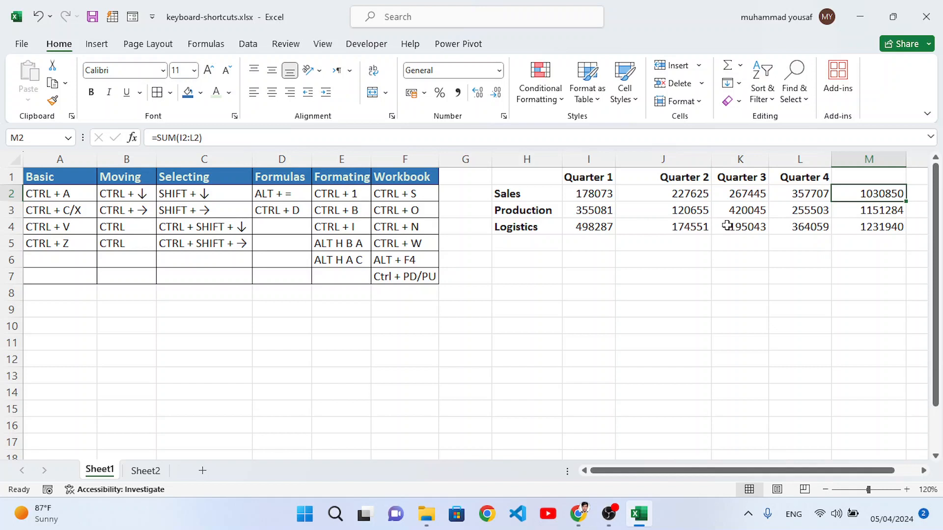
- Highlight the quarterly figures in I2:L4, and highlight them together with the totals in I2:M4
left_click(694, 206)
left_click(608, 197)
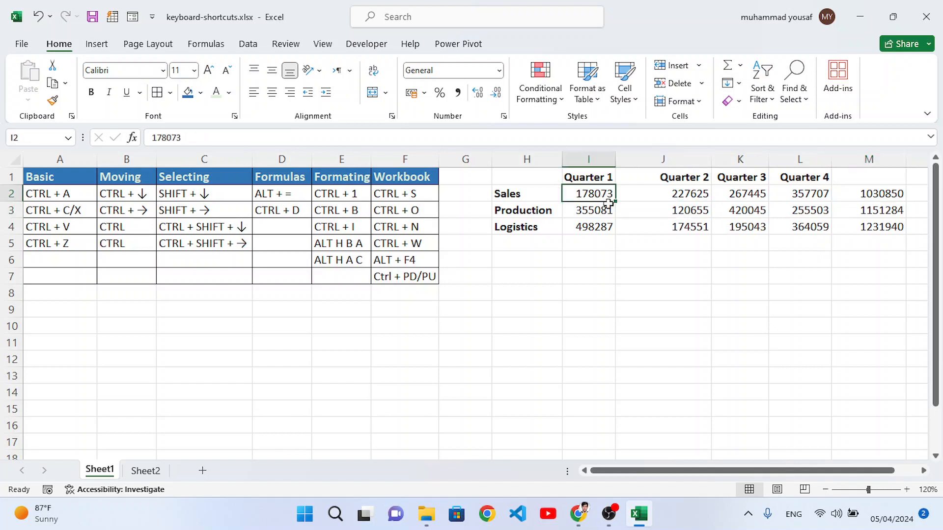
left_click_drag(608, 201, 786, 222)
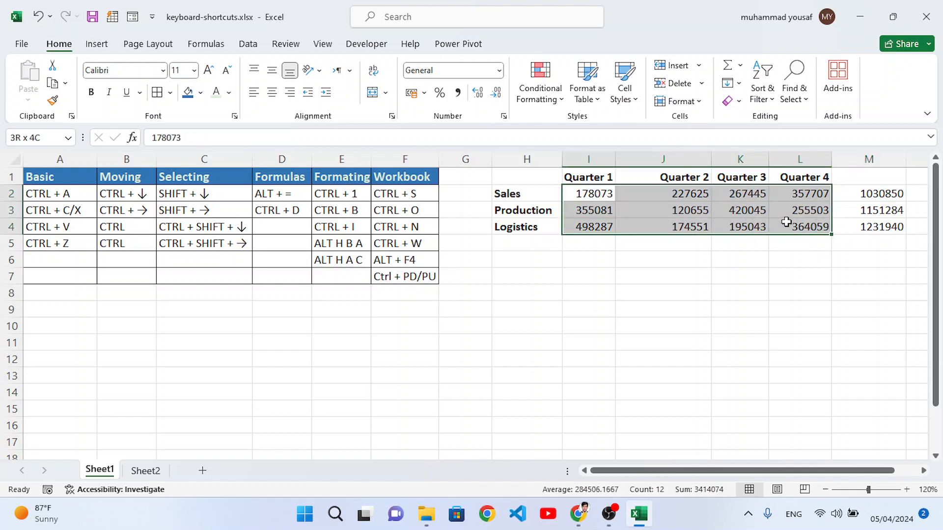
left_click(740, 210)
left_click_drag(605, 195, 871, 216)
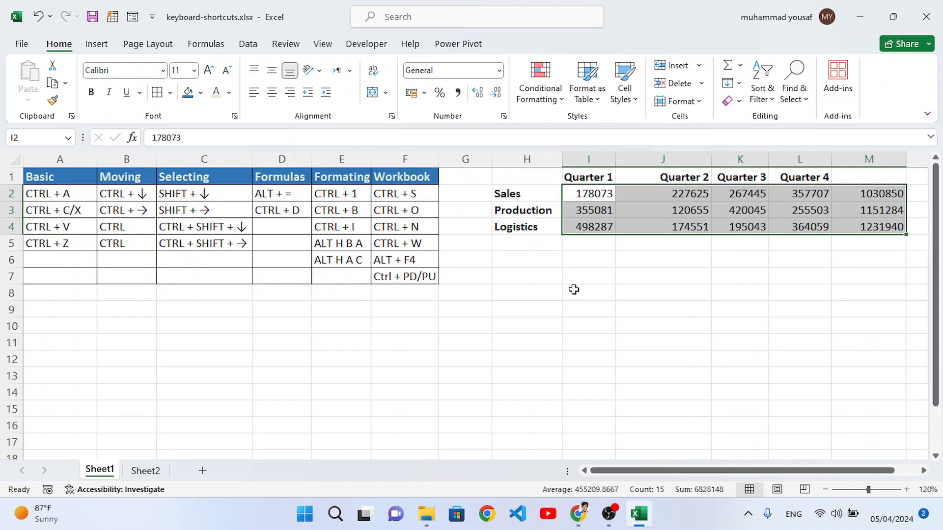
key("ctrl+q")
left_click(558, 288)
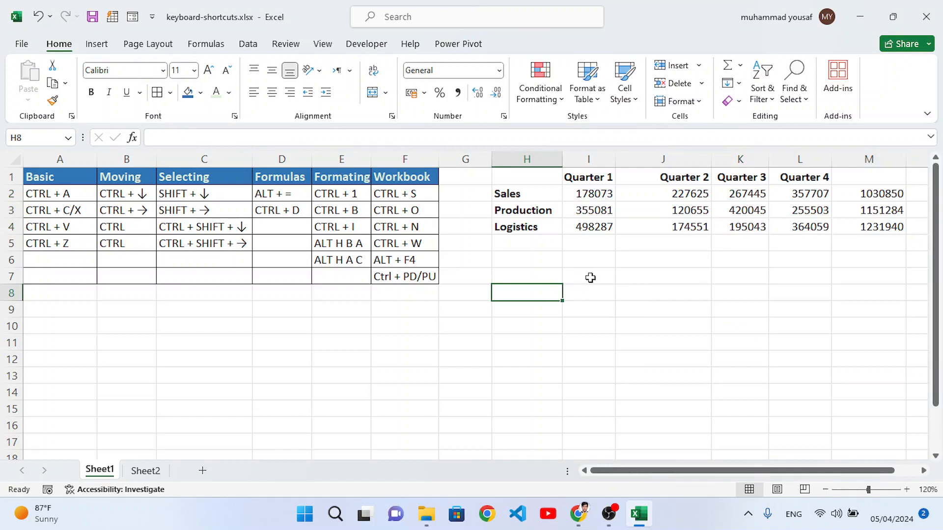
- Format the figures in I2:M4 as Currency with the USD symbol and 0 decimal places
left_click_drag(585, 193, 865, 229)
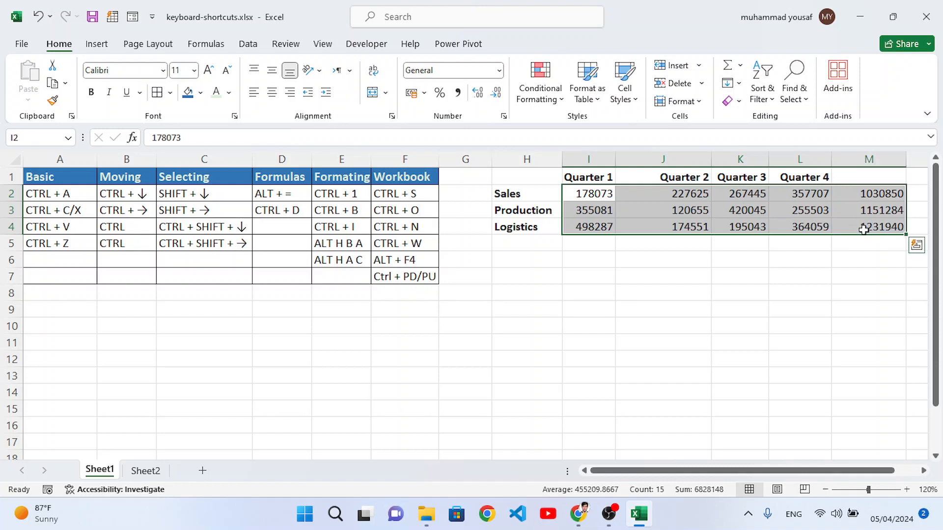
key("ctrl+1")
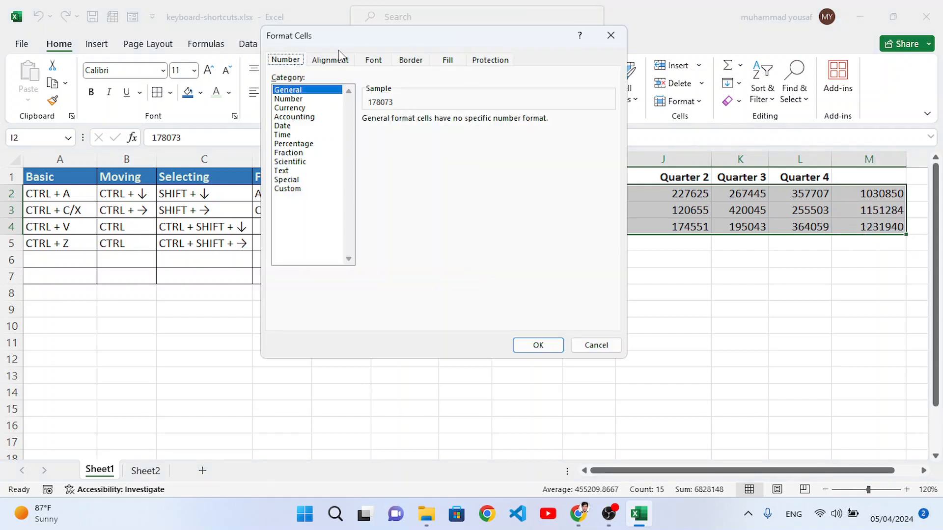
left_click_drag(343, 38, 335, 154)
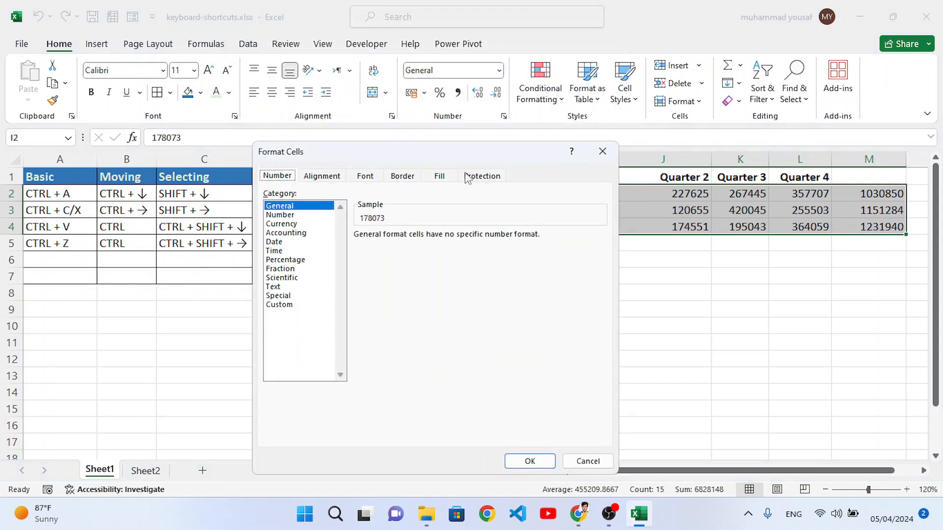
left_click(292, 224)
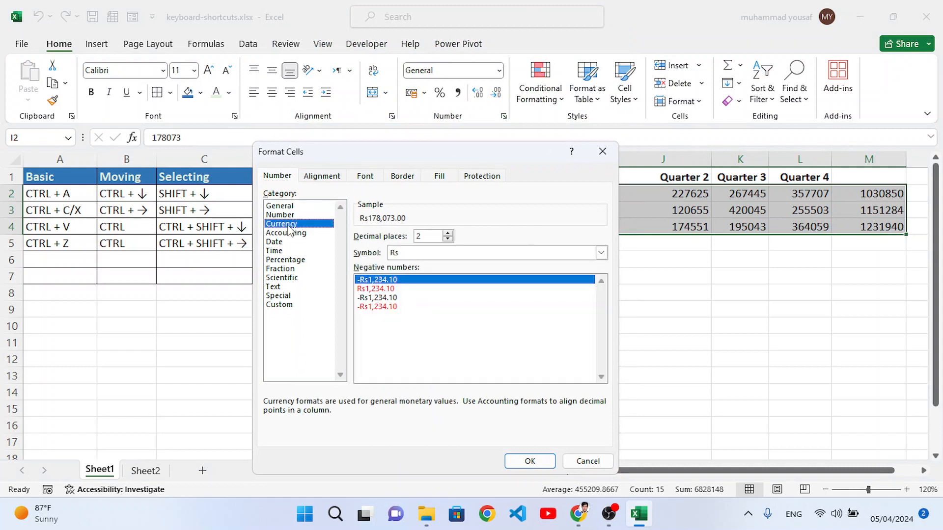
left_click(601, 253)
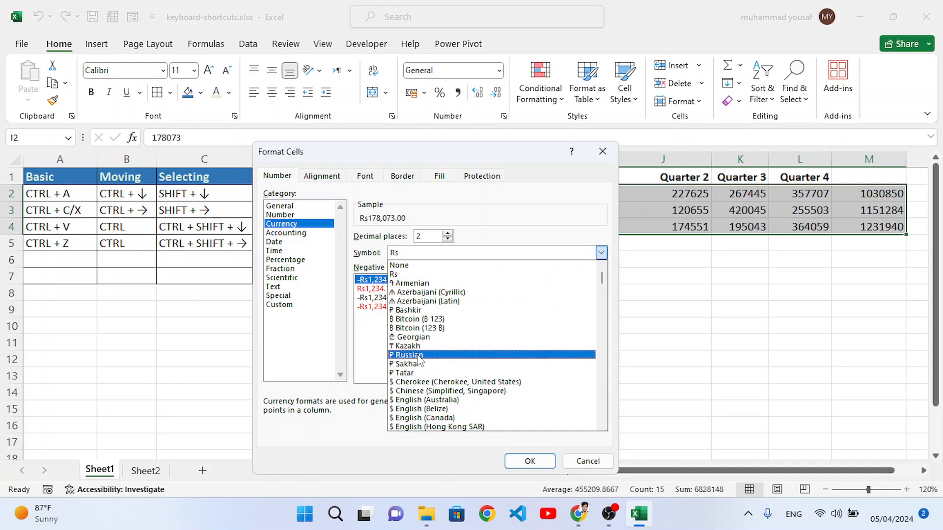
left_click(428, 274)
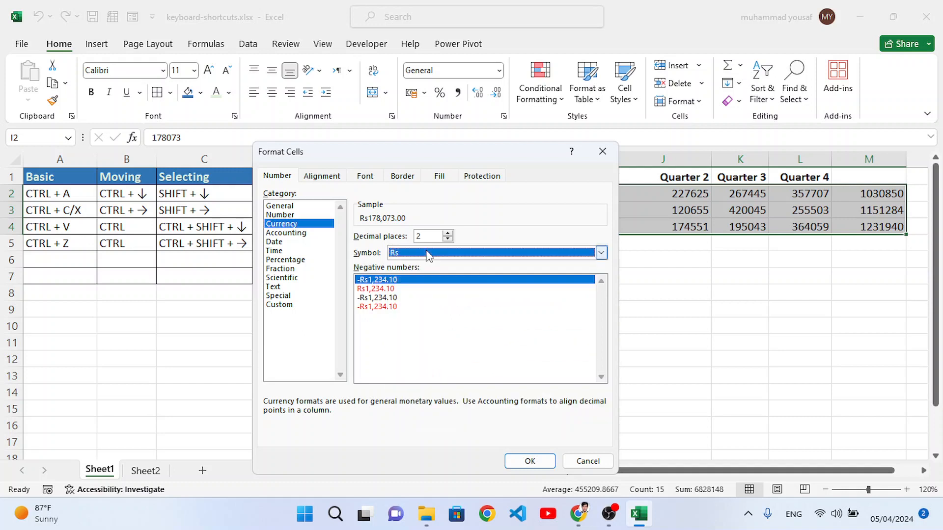
type("usd")
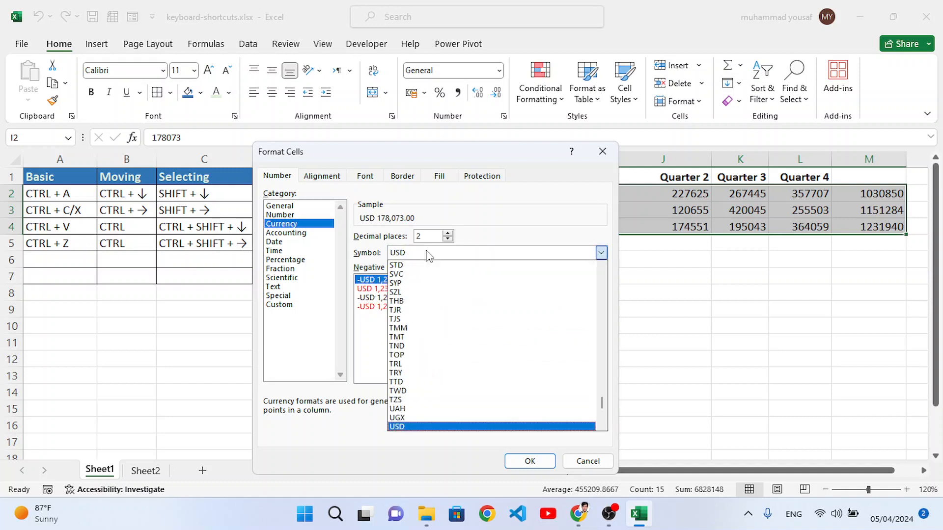
left_click(421, 426)
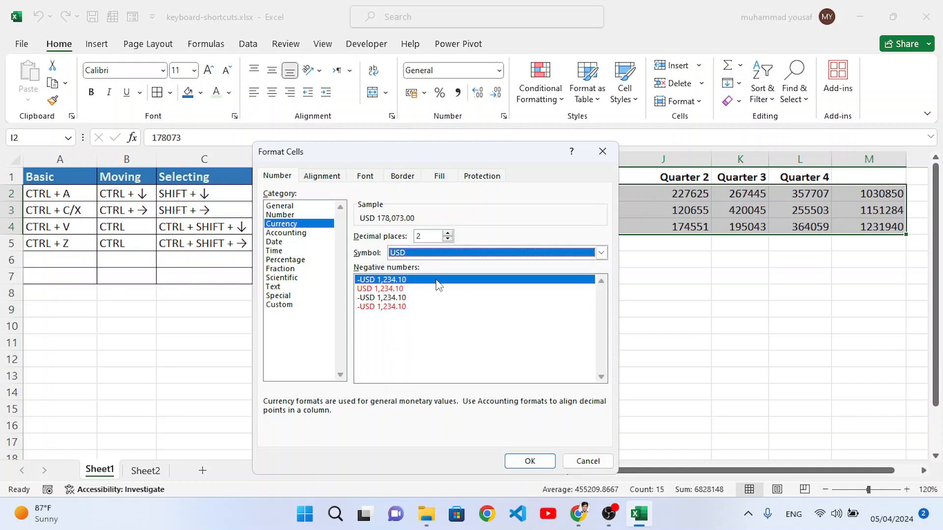
double_click(448, 239)
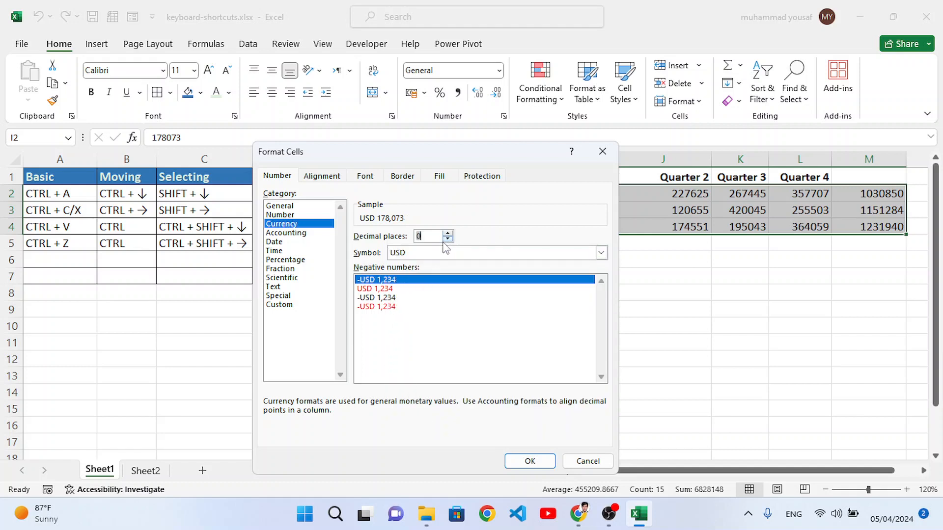
left_click(530, 462)
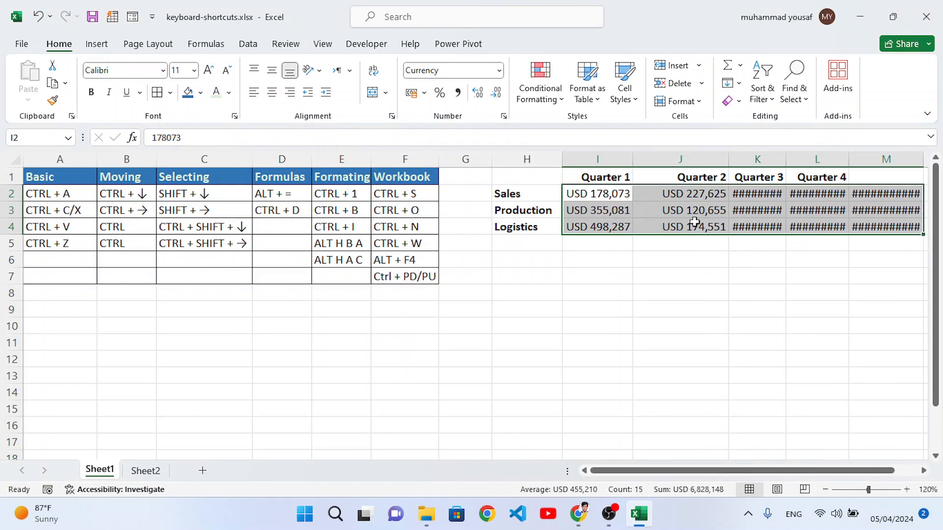
- Apply the $ English (United States) accounting format to I2:M4 and widen columns I, K and L to fit their amounts
left_click(424, 93)
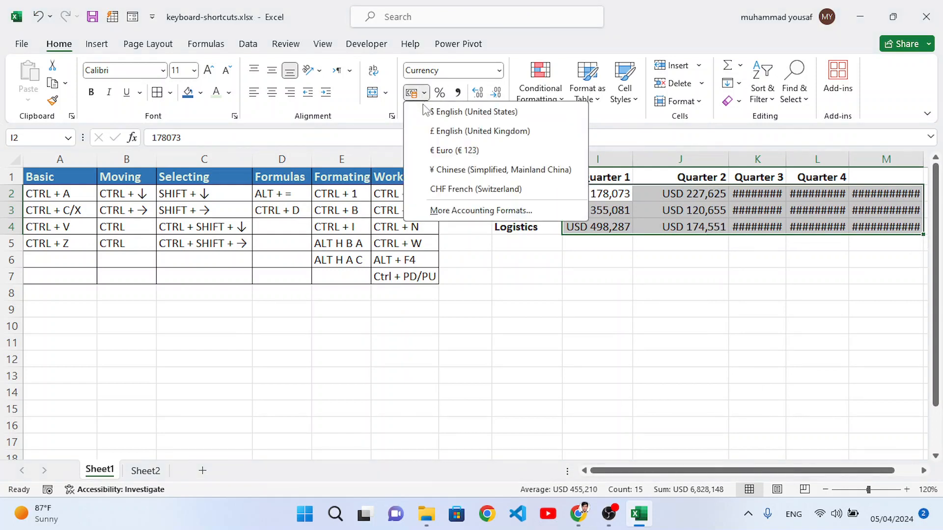
left_click(432, 113)
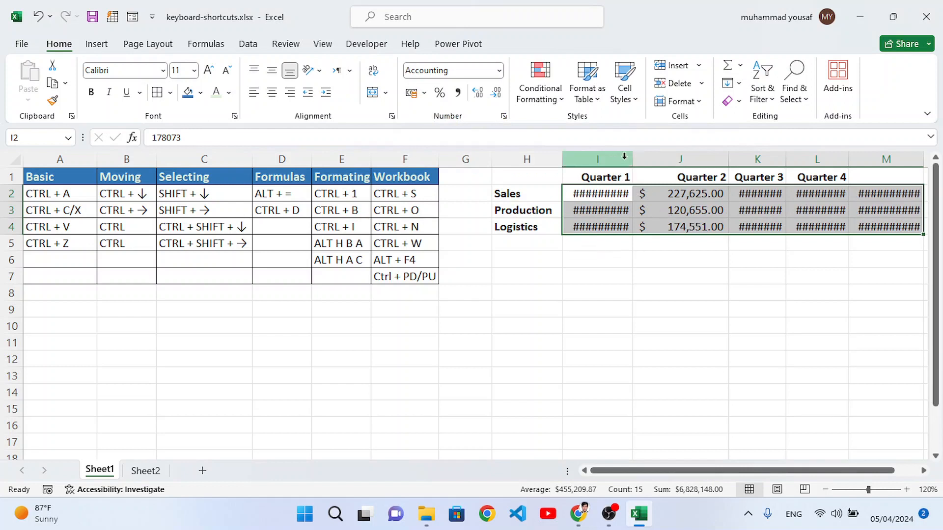
left_click_drag(633, 157, 644, 158)
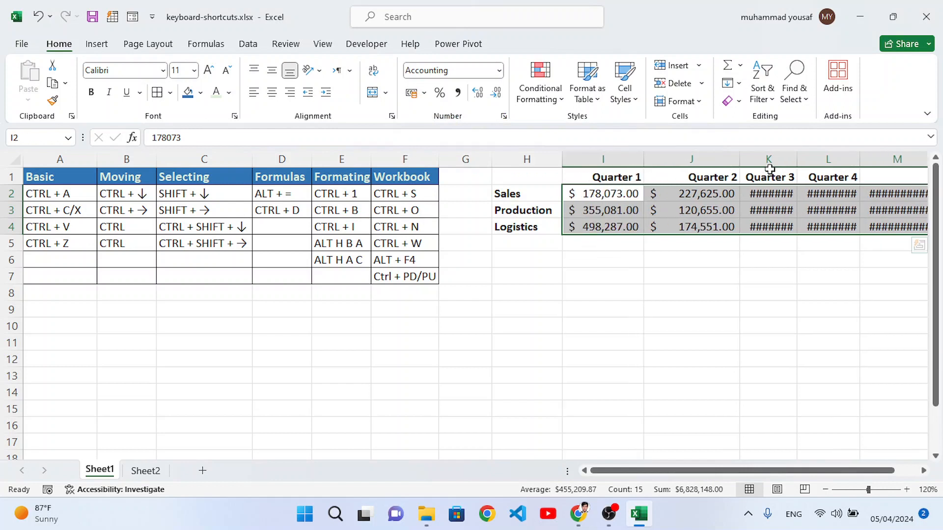
left_click_drag(798, 157, 821, 158)
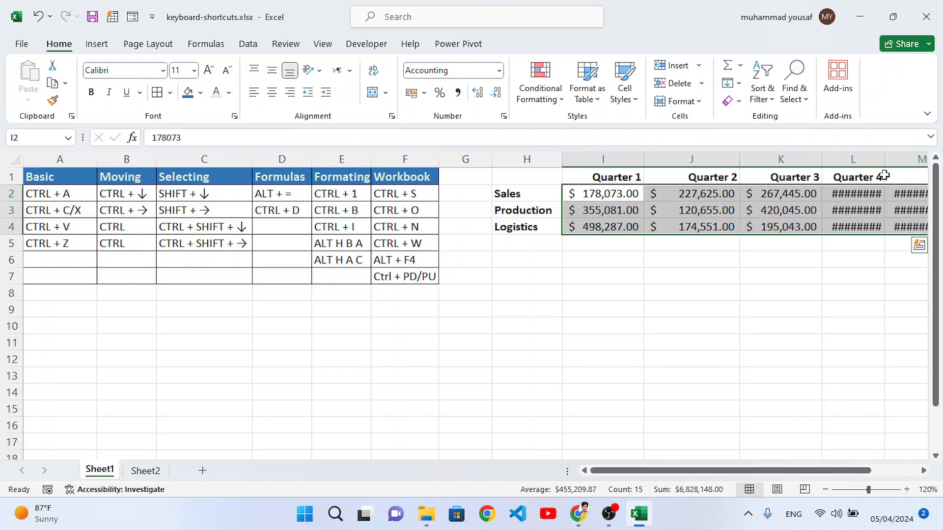
left_click_drag(885, 159, 900, 159)
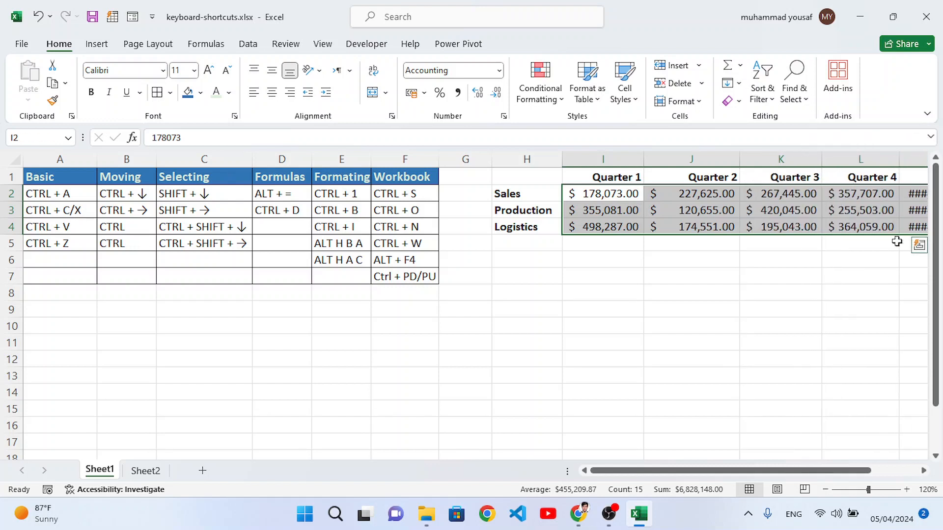
left_click(830, 261)
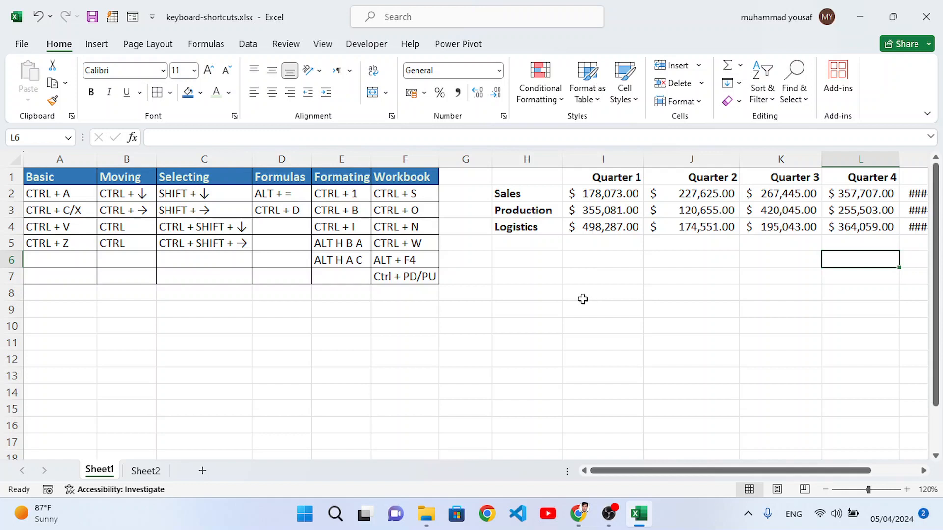
- Toggle bold on and off, and italics on and off, for the Quarter 1 Sales figure in I2
left_click(605, 196)
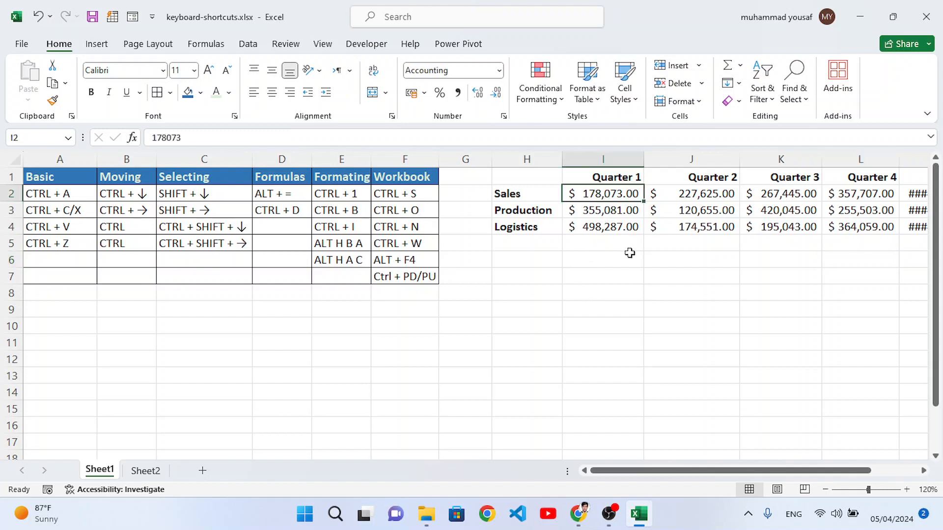
key("ctrl+b")
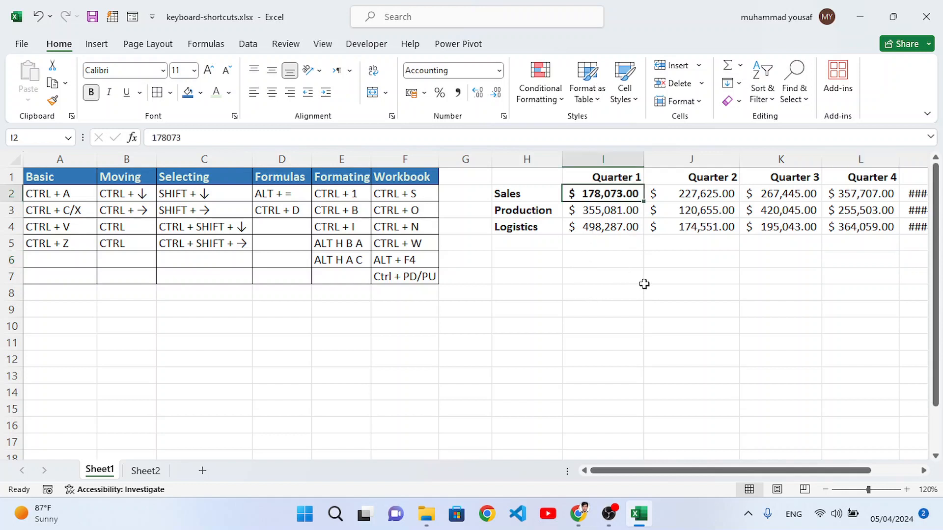
key("ctrl+b")
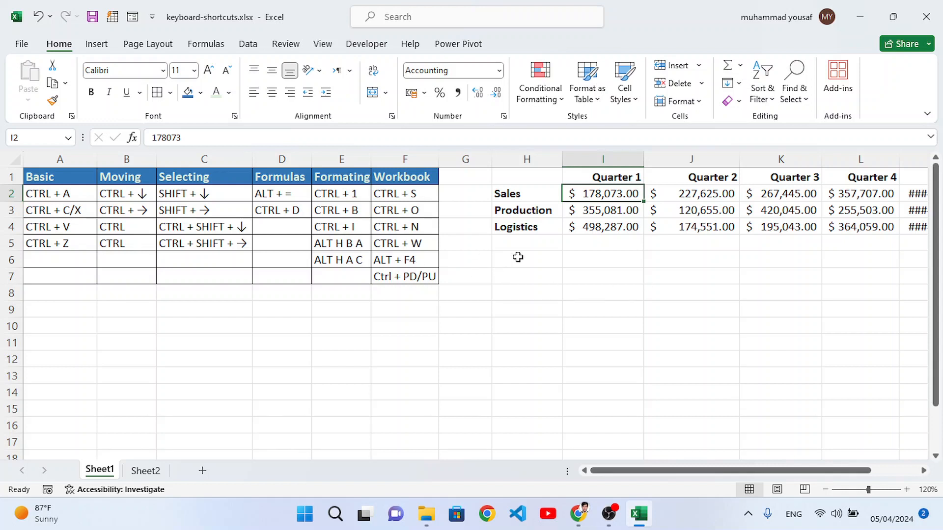
key("ctrl+i")
key("ctrl+i")
left_click(606, 246)
- Apply All Borders to the Quarter 1 to Quarter 3 figures in I2:K4
left_click_drag(606, 196, 762, 224)
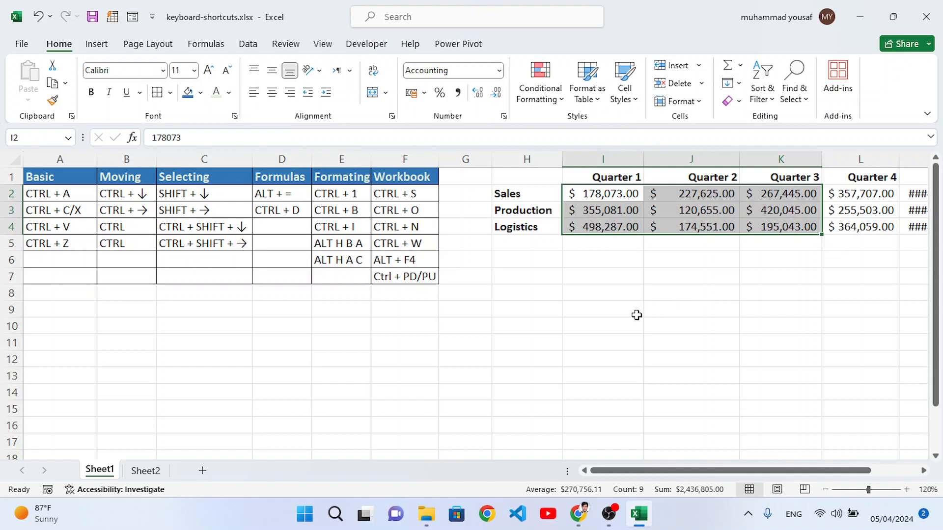
key("alt")
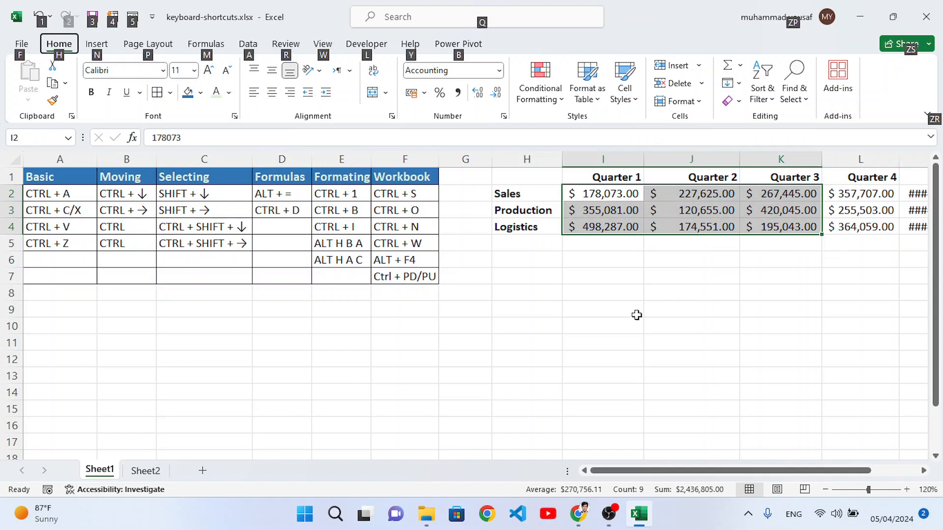
key("h")
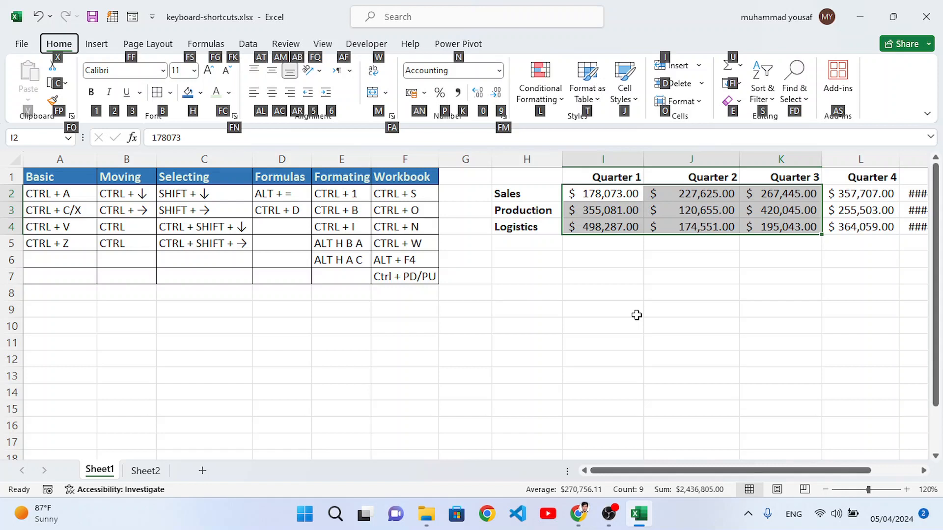
key("b")
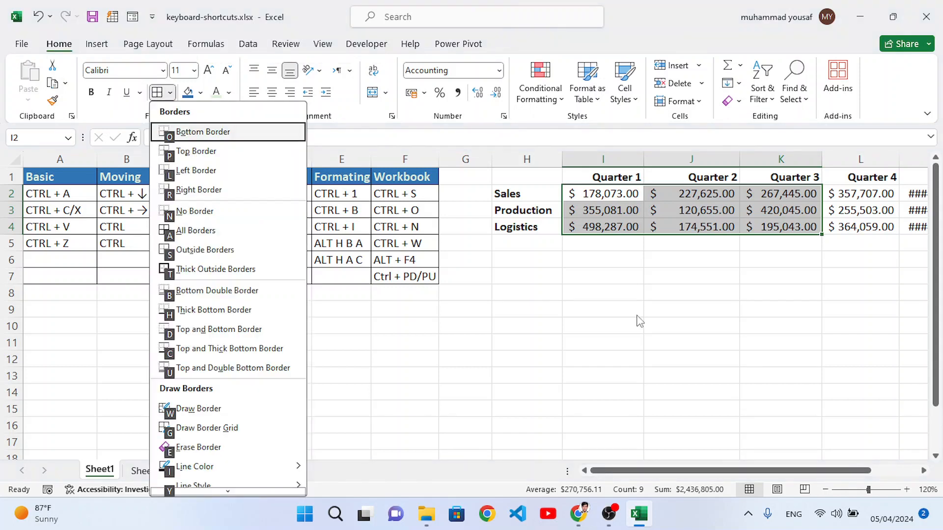
key("a")
left_click(693, 276)
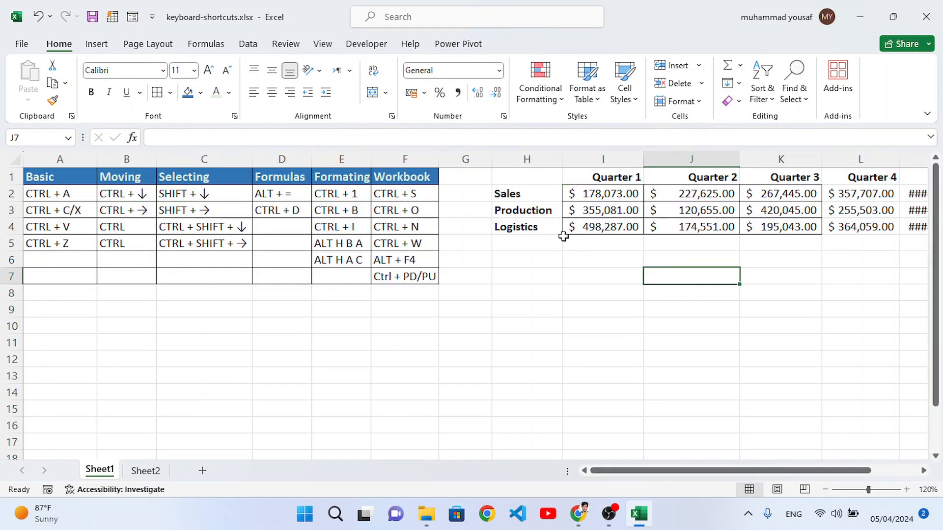
- Center the Sales row label in H2 horizontally
left_click(523, 230)
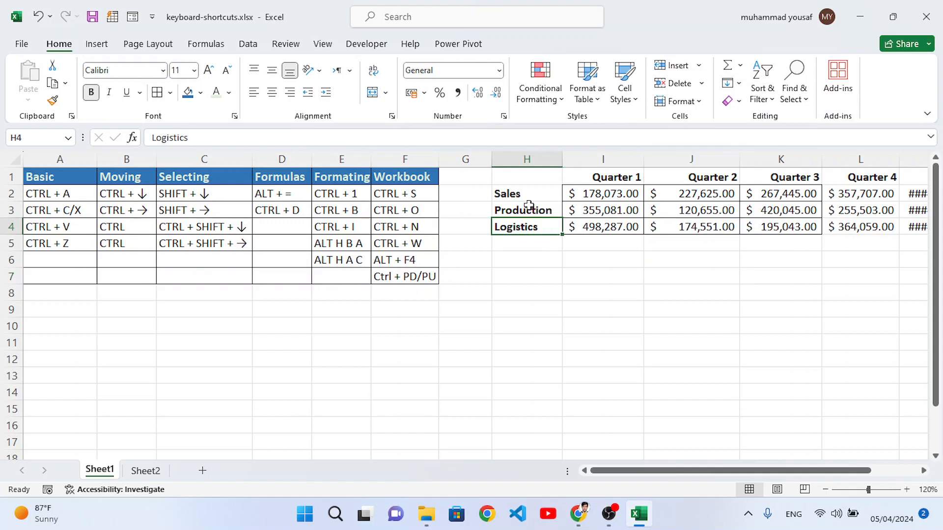
left_click(520, 196)
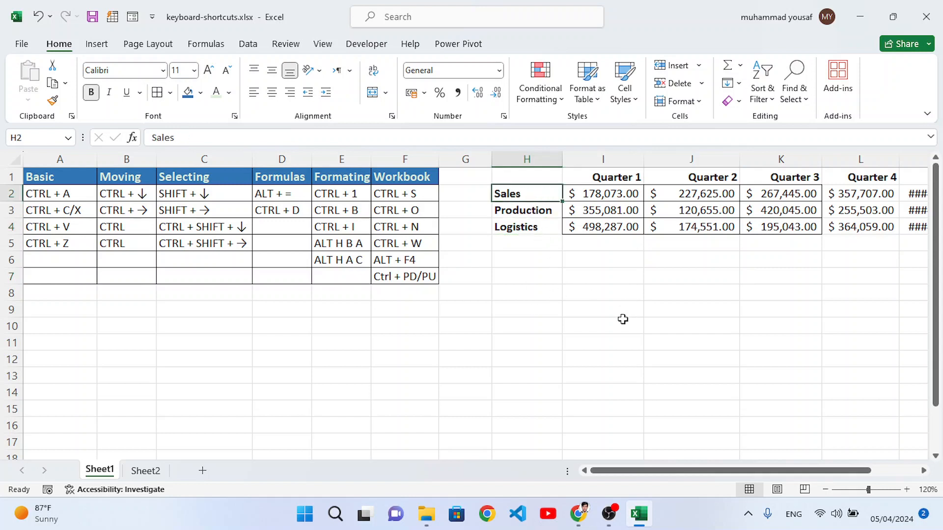
key("alt")
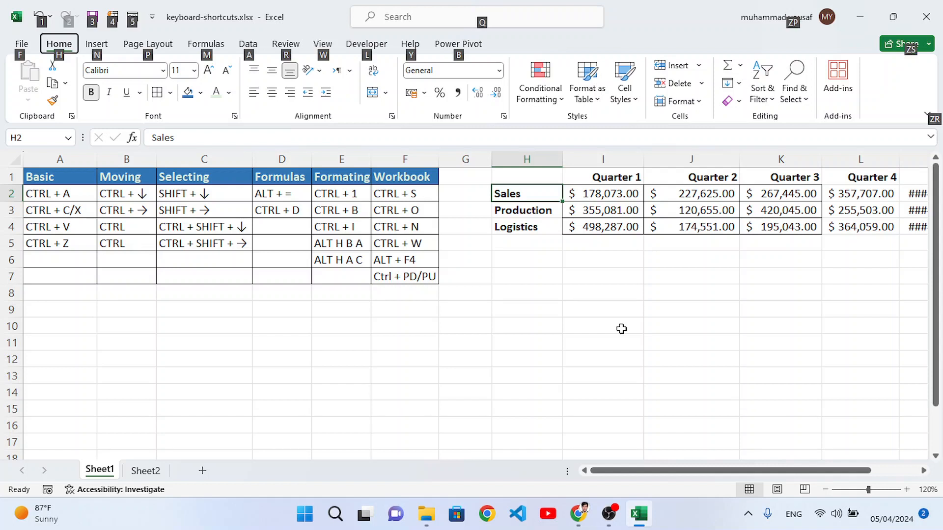
key("h")
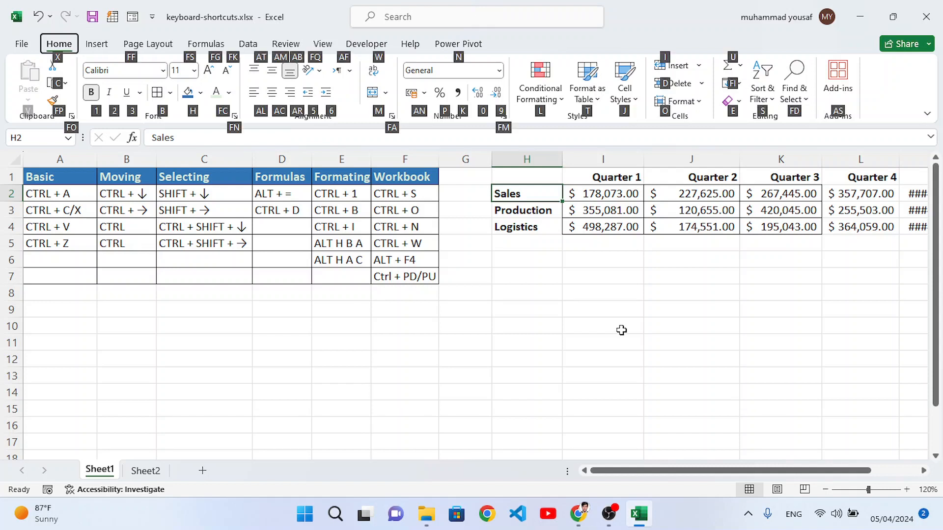
key("a")
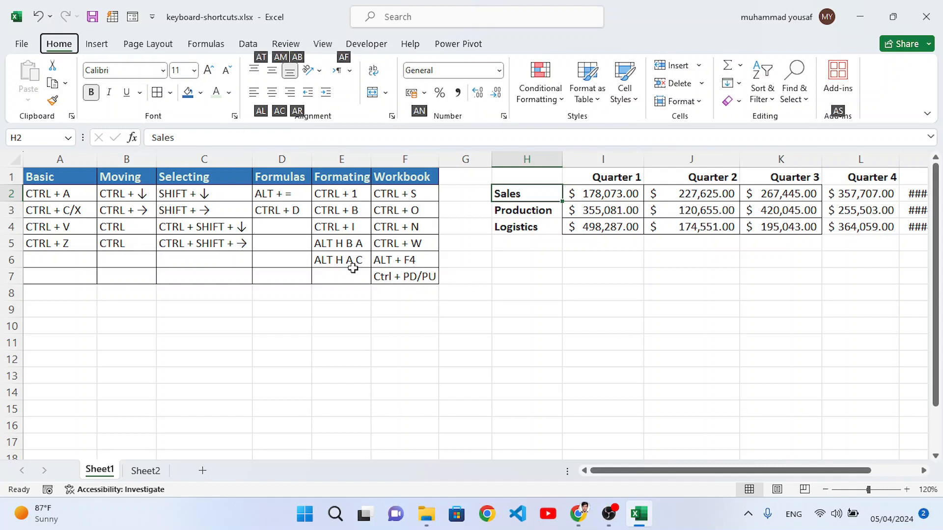
key("c")
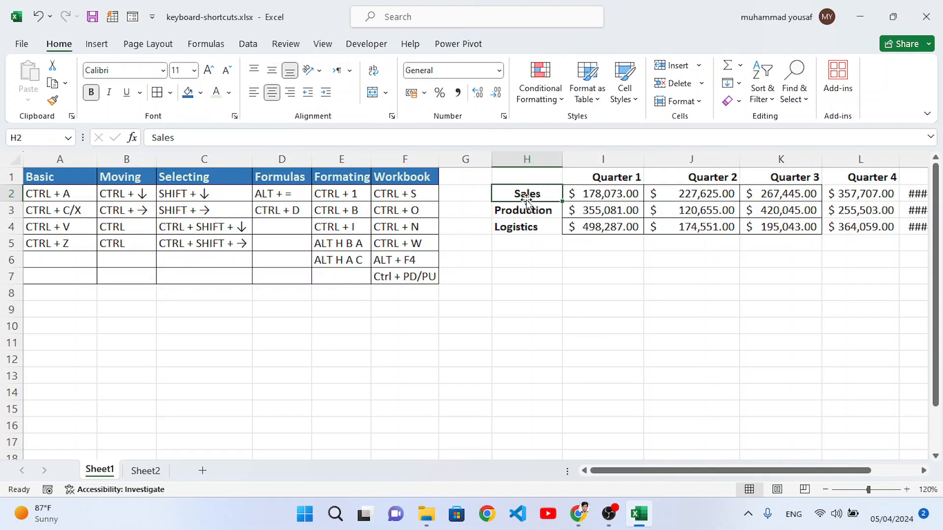
left_click(624, 291)
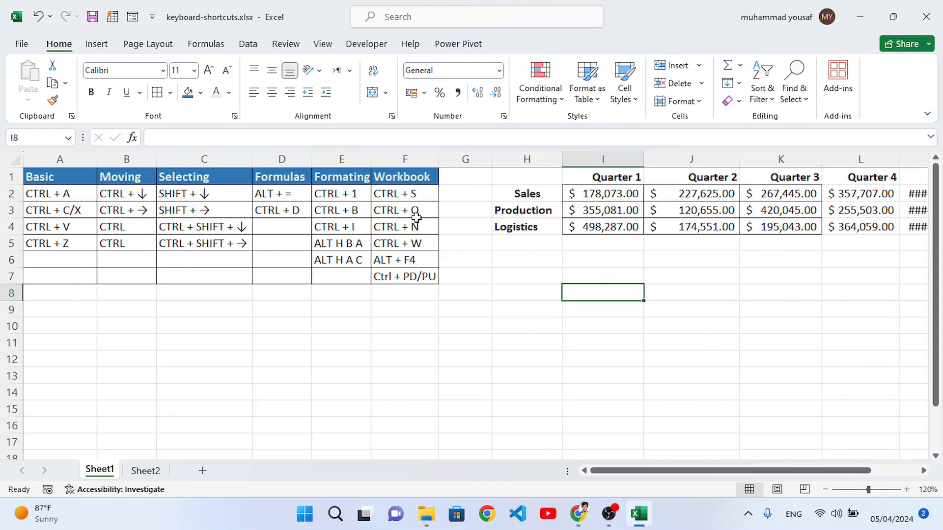
- View the Open page of recent workbooks and return to the sheet, and create a blank workbook and close it
key("ctrl+o")
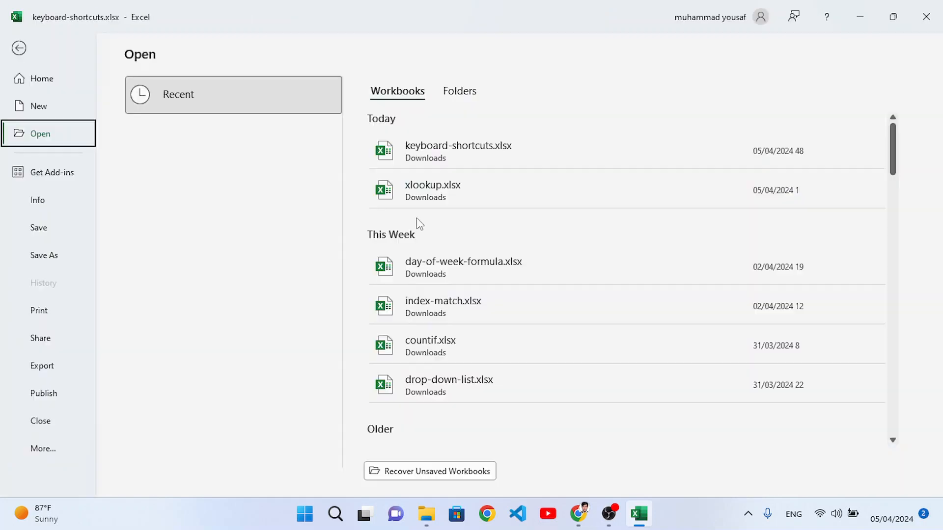
left_click(16, 50)
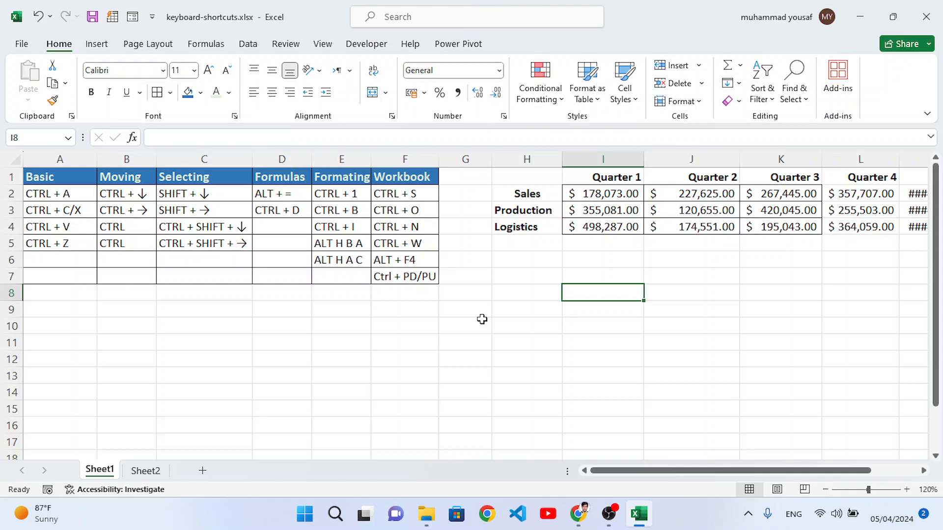
key("ctrl+n")
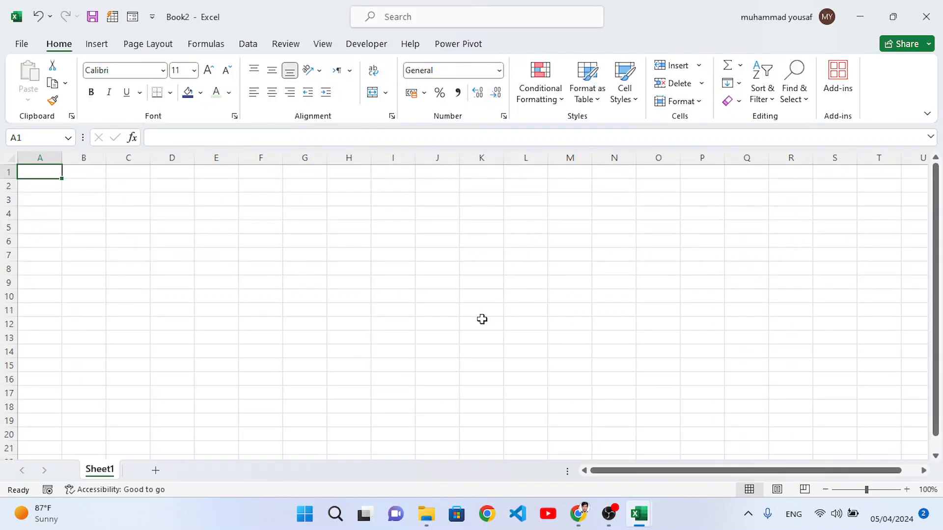
key("ctrl+w")
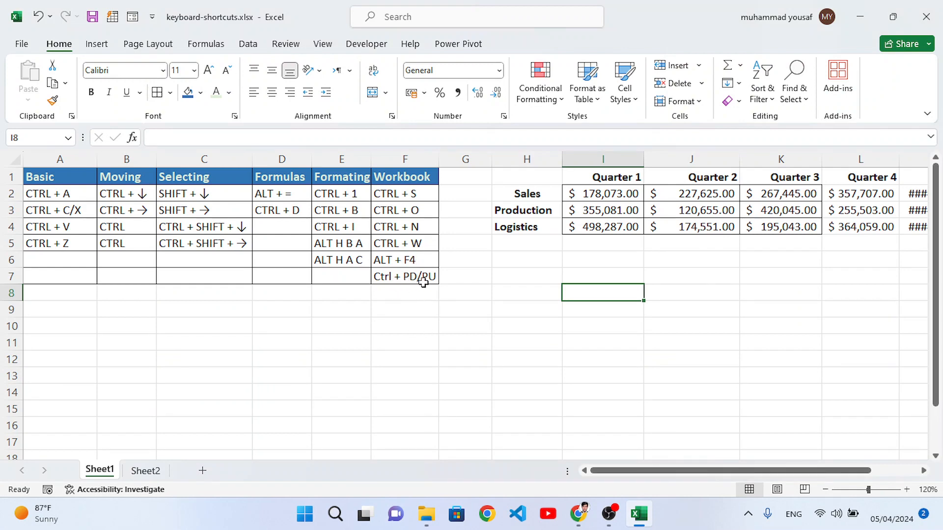
- Switch to Sheet2 and back to Sheet1
left_click(325, 357)
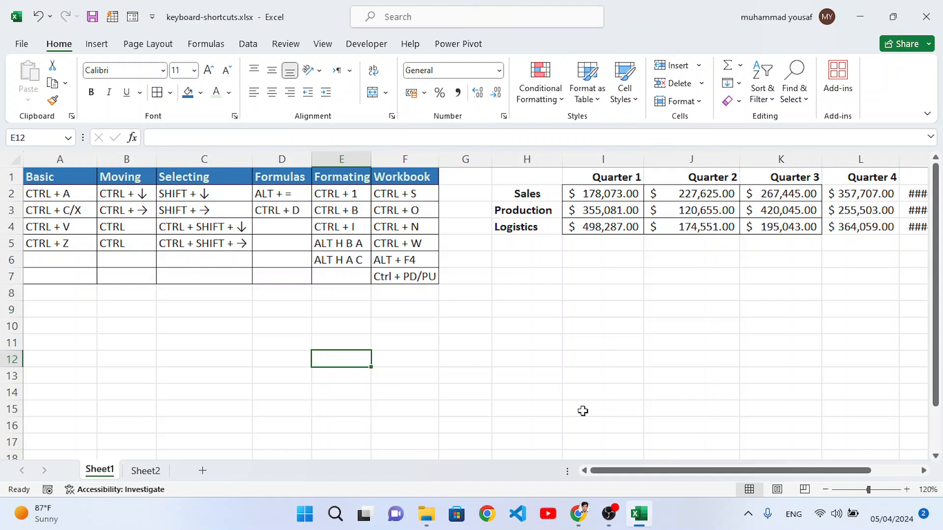
key("ctrl+Page_Down")
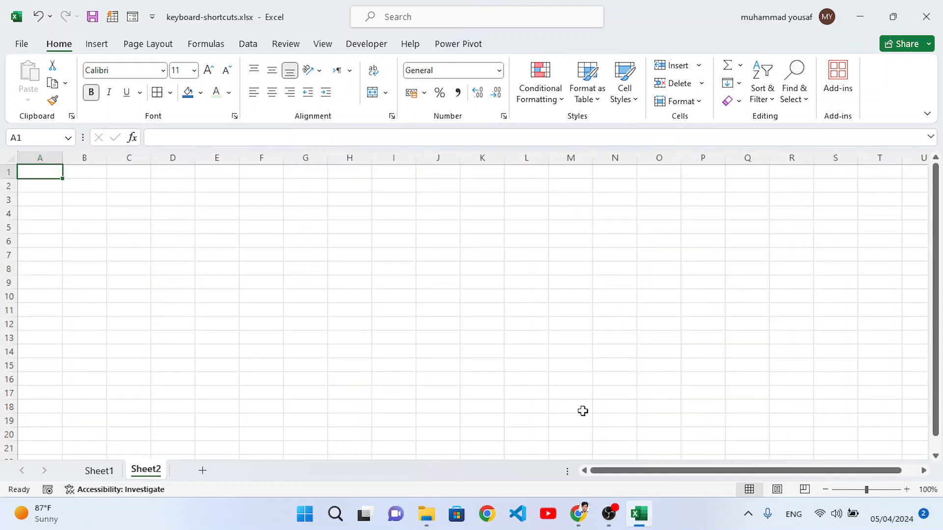
key("ctrl+Page_Up")
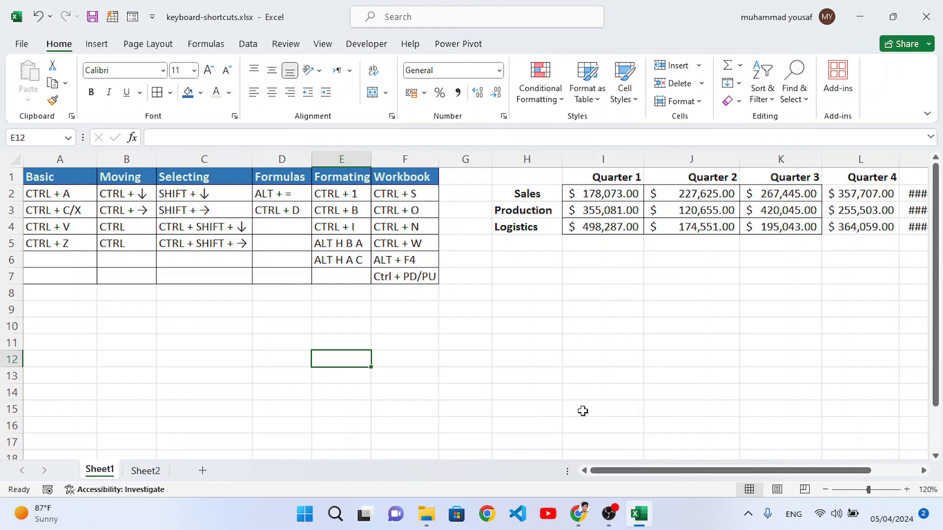